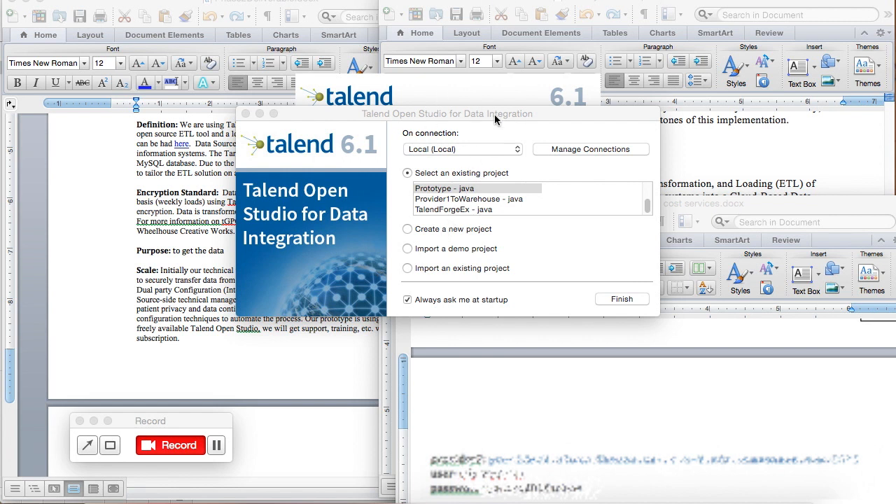
Create a new local project named youtube and open it
click(435, 227)
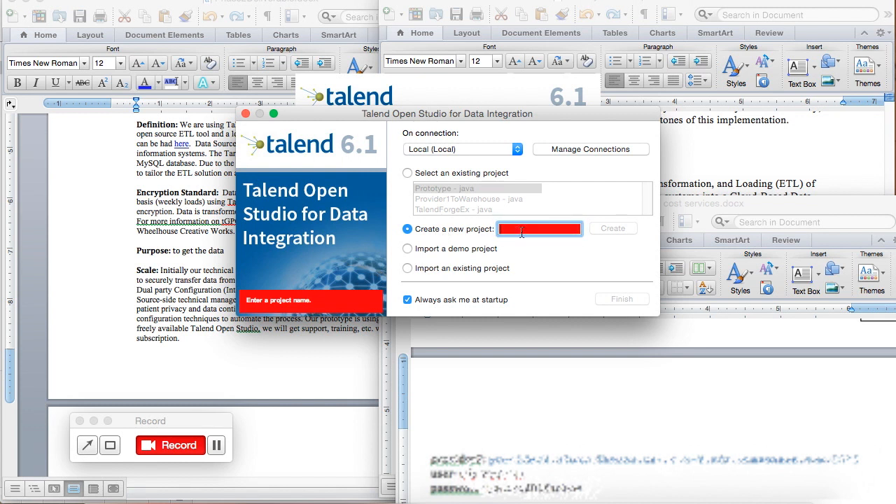
text(youtube)
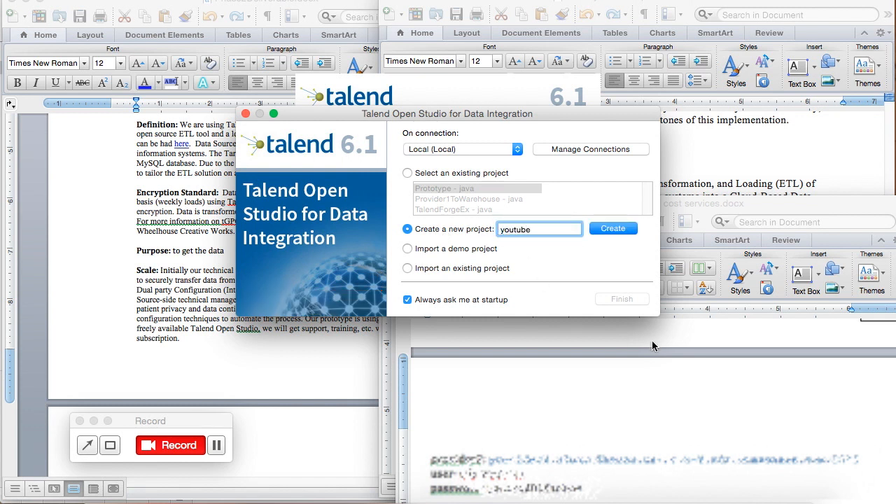
click(613, 229)
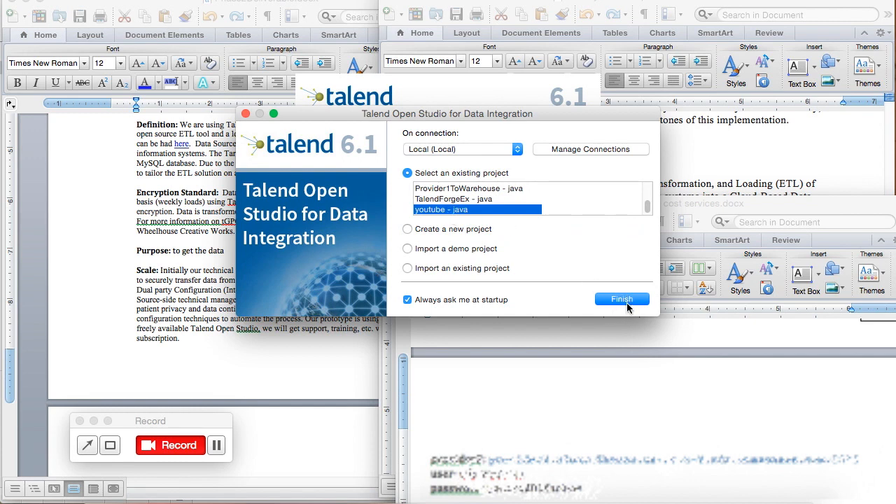
click(628, 300)
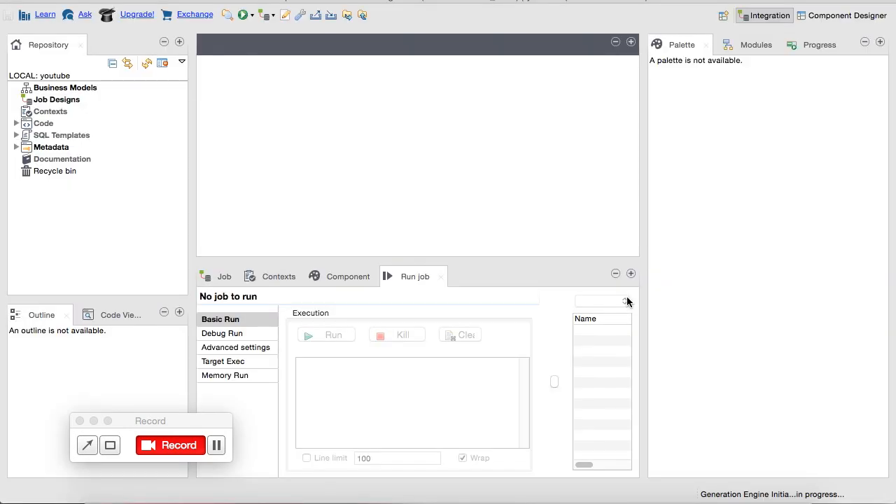
Start a new database connection in the repository metadata, name it Provider and continue to its connection parameters
click(16, 148)
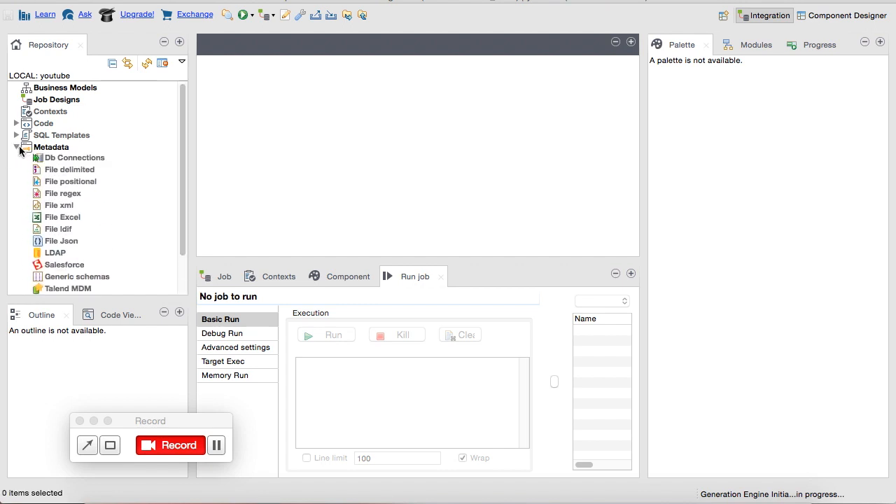
right_click(95, 158)
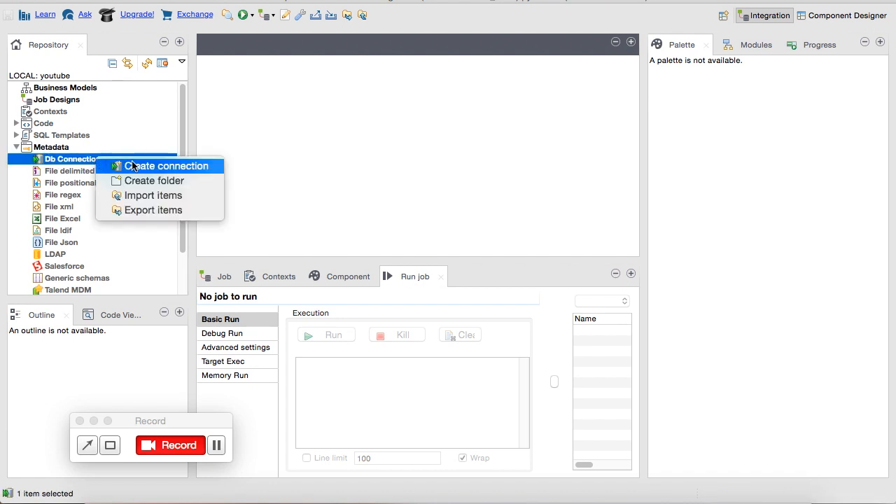
click(144, 168)
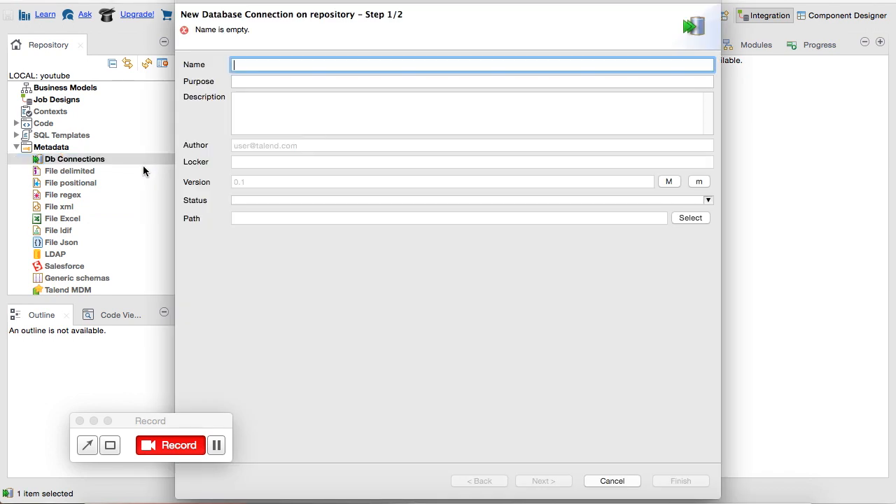
text(provider)
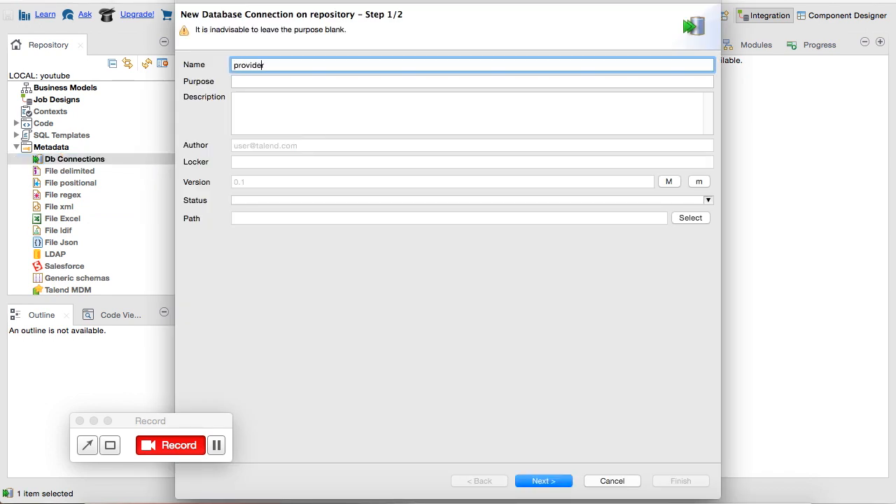
key(shift+Left)
text(P)
click(543, 481)
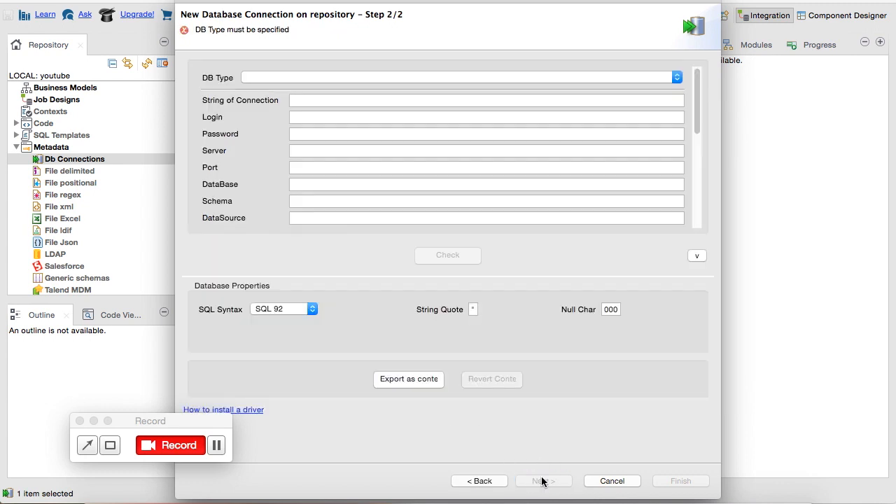
Set the database type of the Provider connection to MySQL
click(365, 79)
key(m)
key(y)
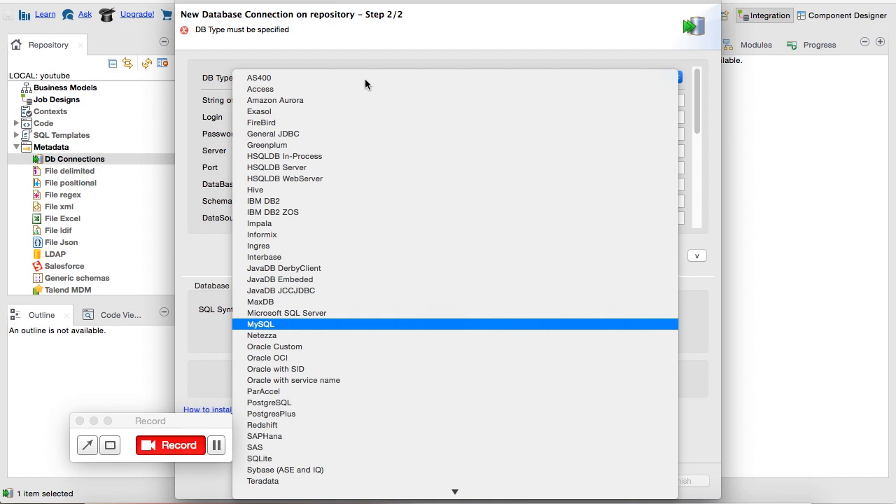
click(274, 324)
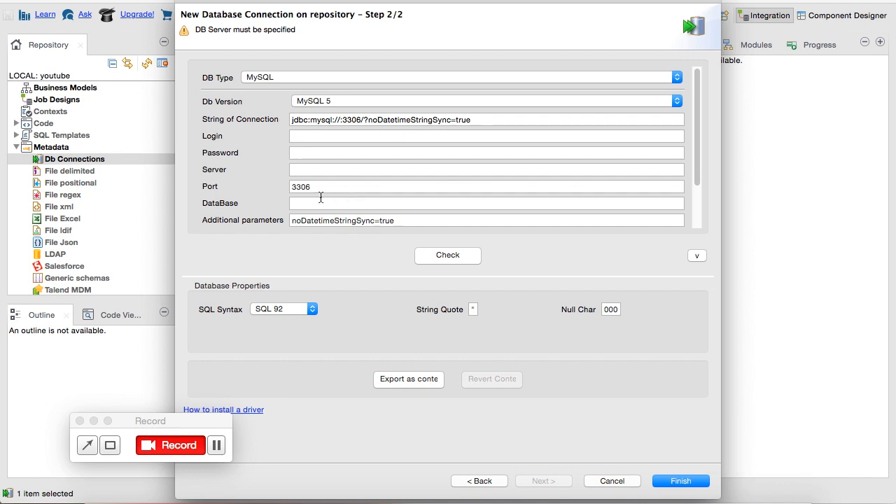
Enter the Provider connection's server, database, login and password, check the connection and finish creating it
click(326, 171)
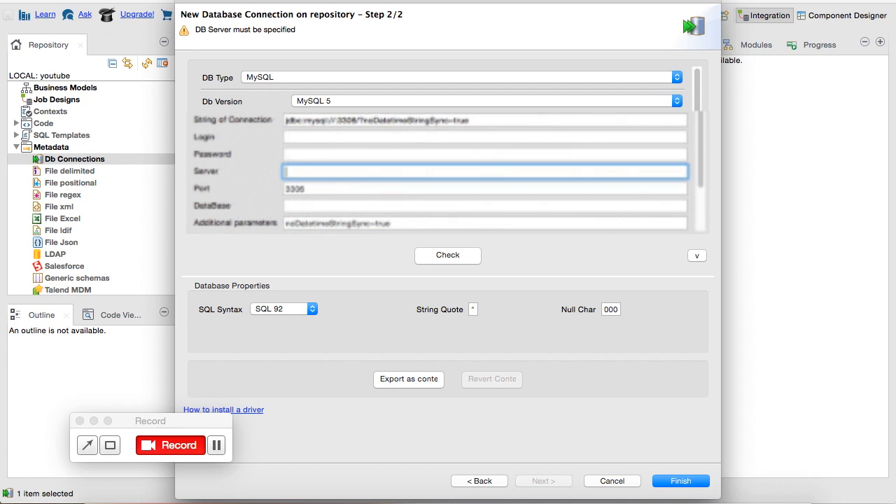
text(l)
click(448, 257)
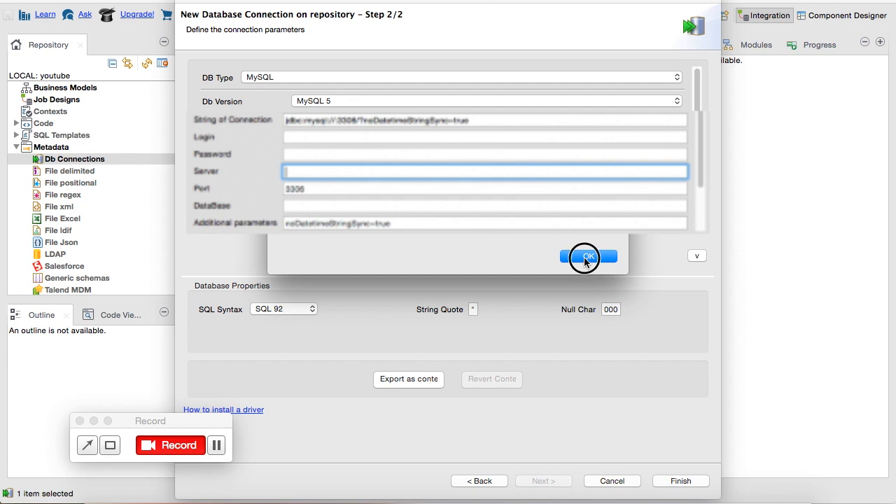
click(587, 257)
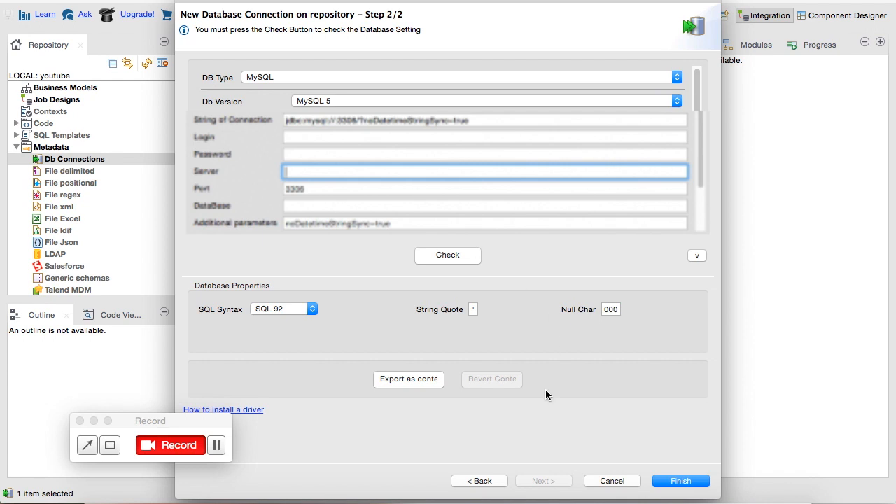
click(453, 256)
click(579, 258)
click(687, 481)
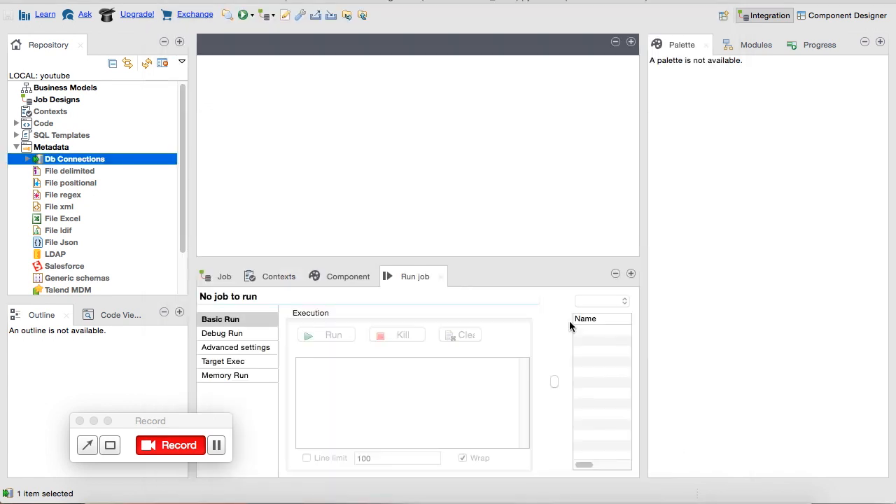
Start a second database connection, name it DataWarehouse and continue to its connection parameters
click(28, 159)
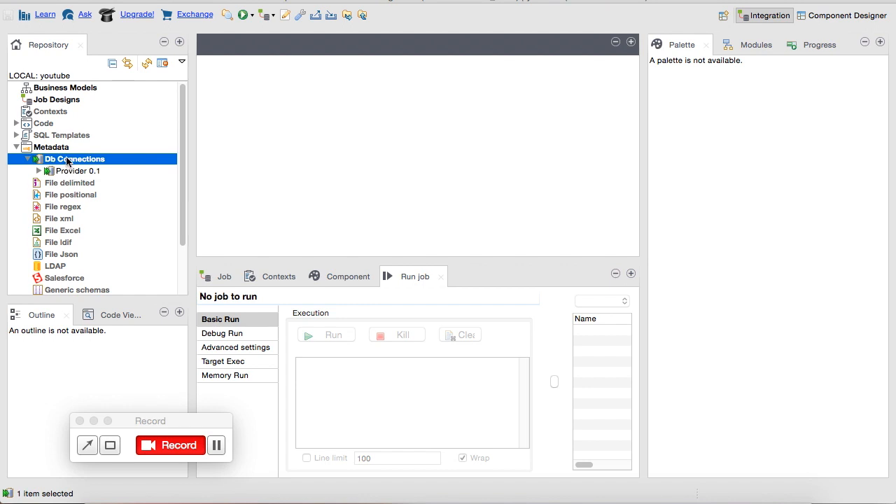
click(68, 161)
click(68, 161)
right_click(96, 159)
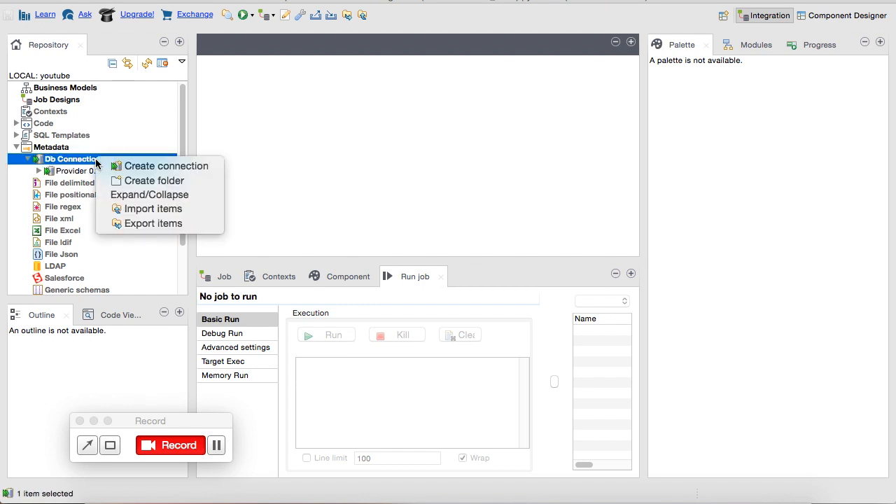
click(149, 168)
text(DataWarehouse)
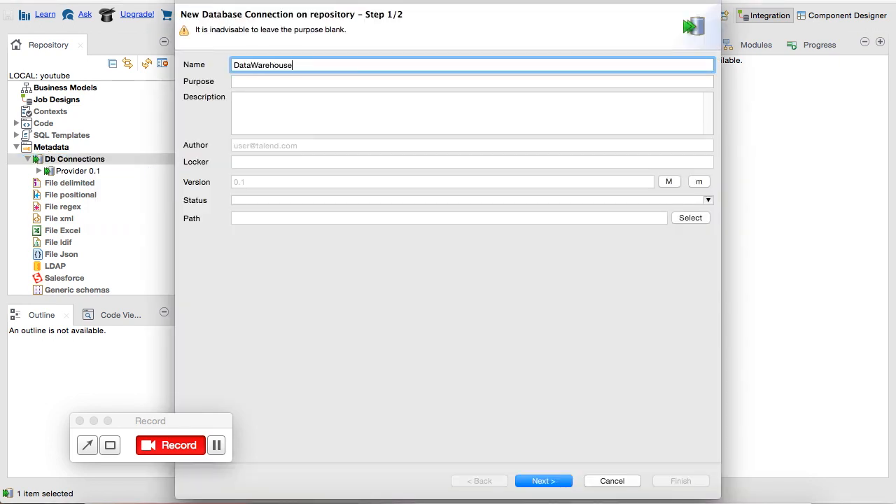
click(567, 481)
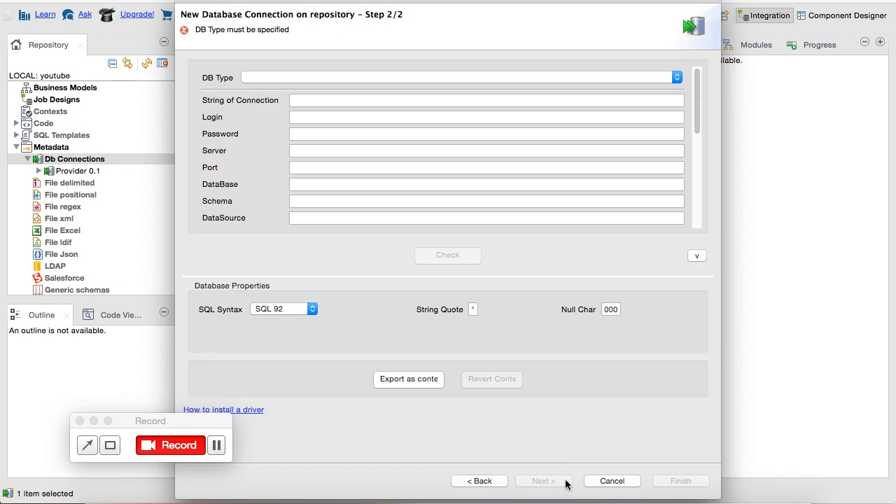
Set the database type of the DataWarehouse connection to MySQL
click(348, 79)
text(my)
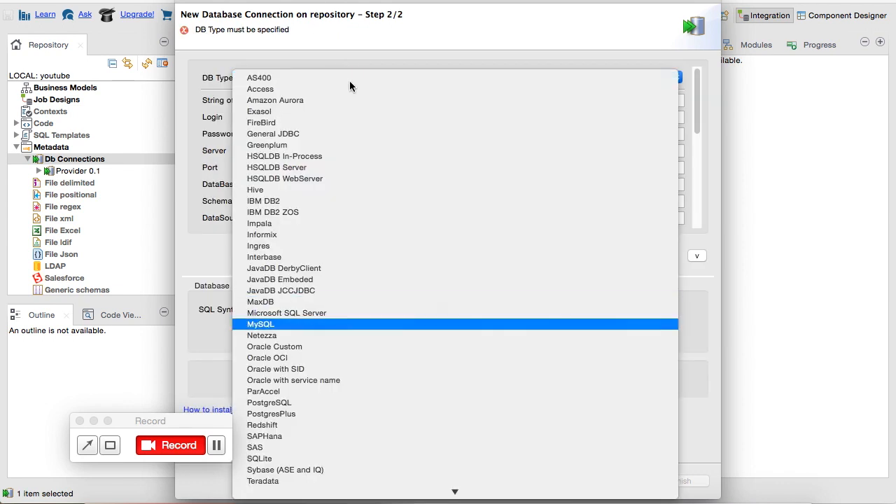
key(Return)
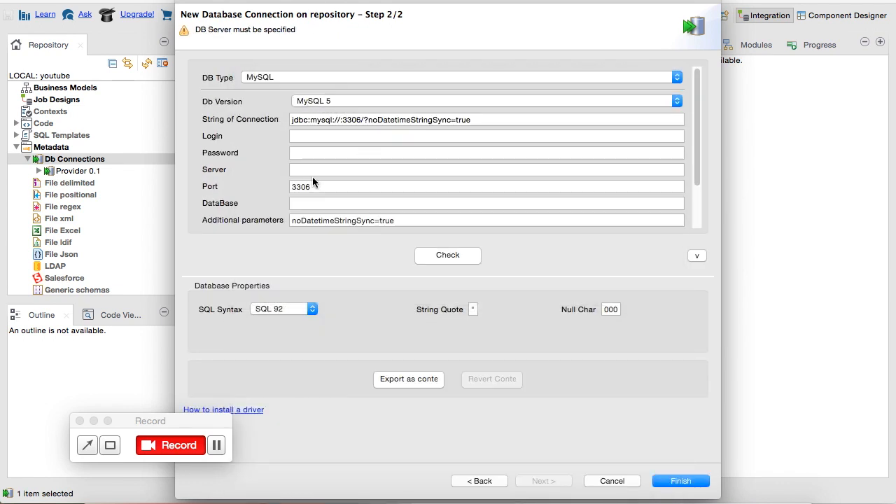
Enter the DataWarehouse connection's server, database, login and password, check the connection and finish creating it
click(312, 174)
text(l)
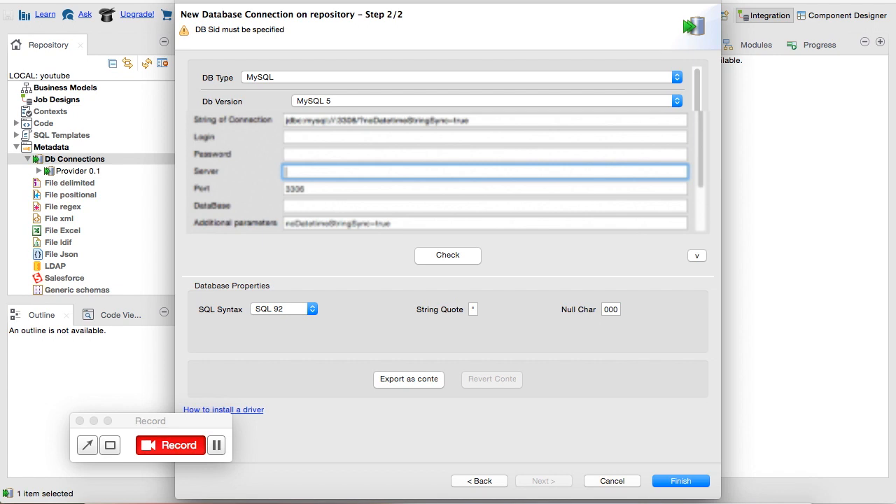
text(t)
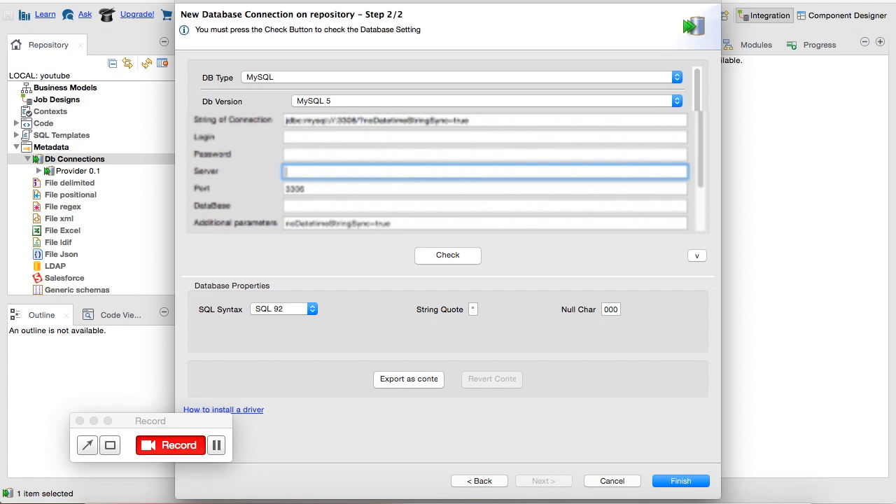
click(460, 255)
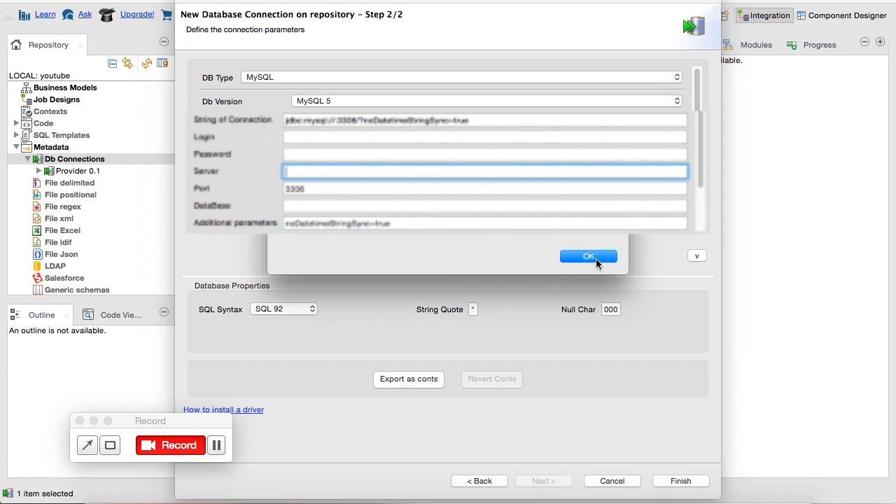
click(596, 259)
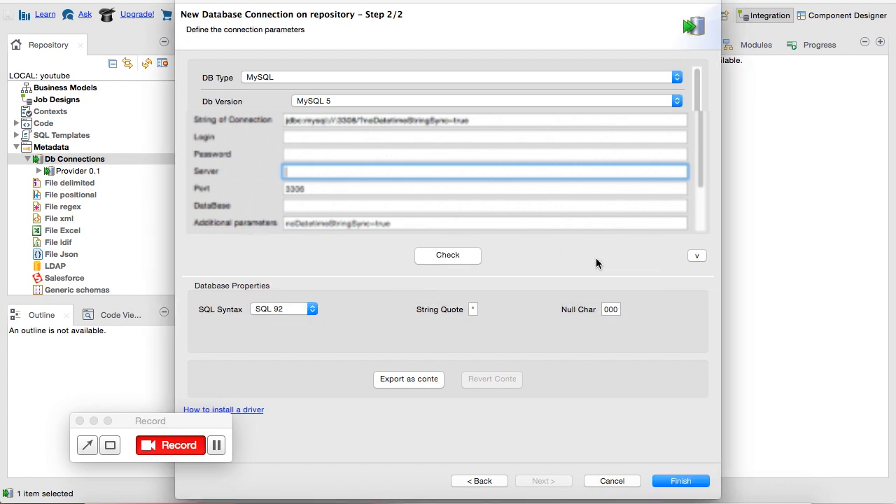
click(682, 481)
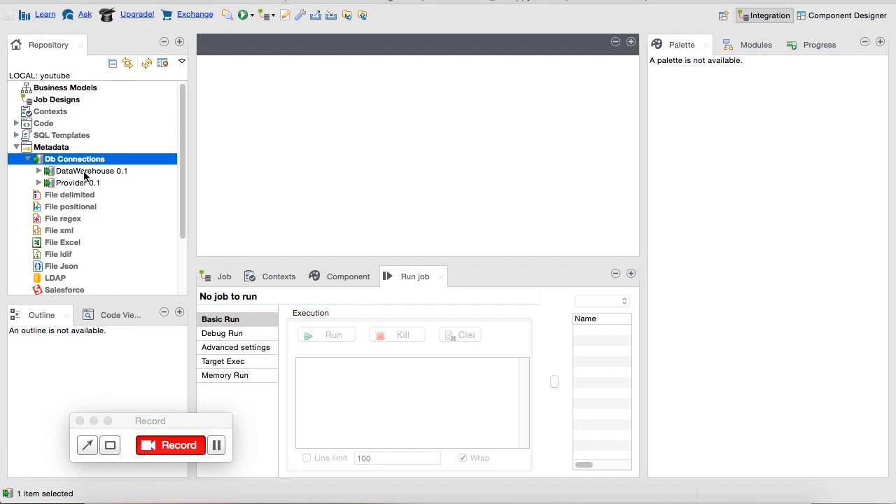
Retrieve the schema of the Source1 table from the DataWarehouse connection, keeping the default name filter and column definitions
right_click(83, 173)
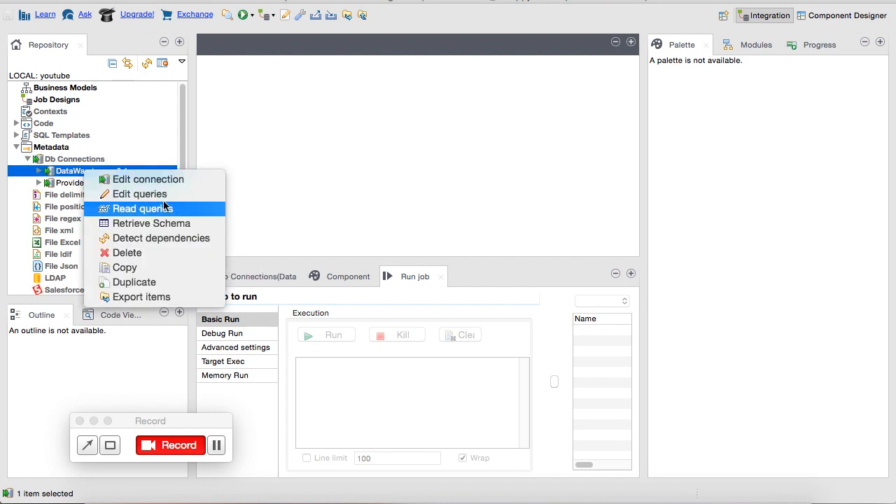
click(160, 223)
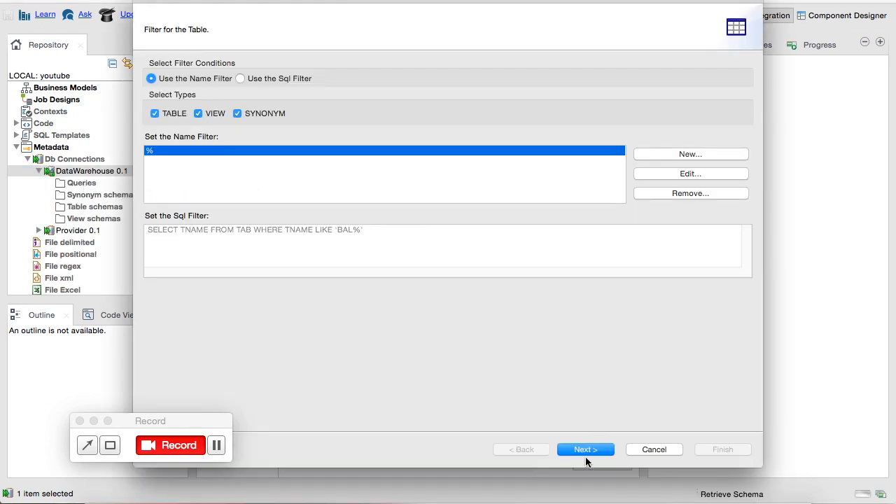
click(582, 451)
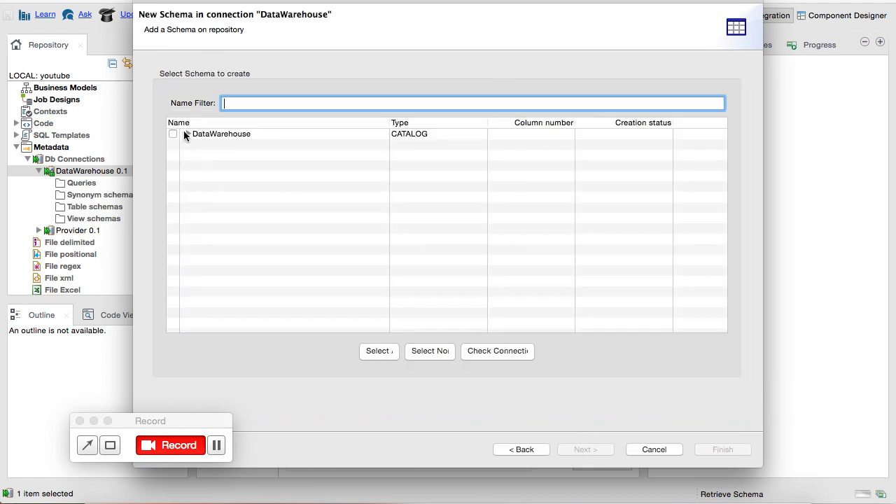
click(172, 134)
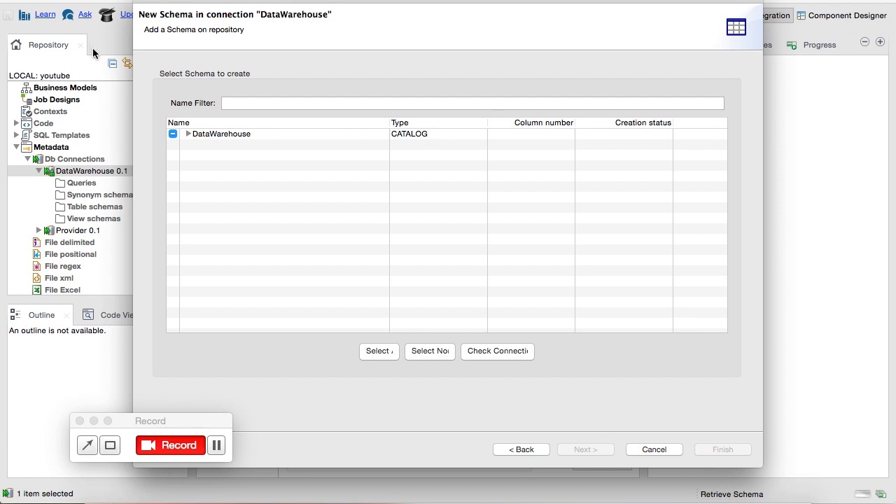
click(194, 140)
click(172, 144)
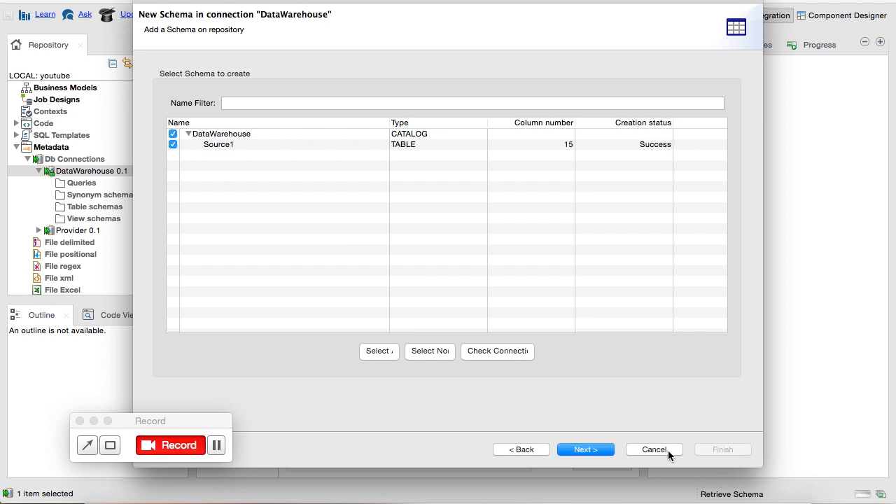
click(609, 453)
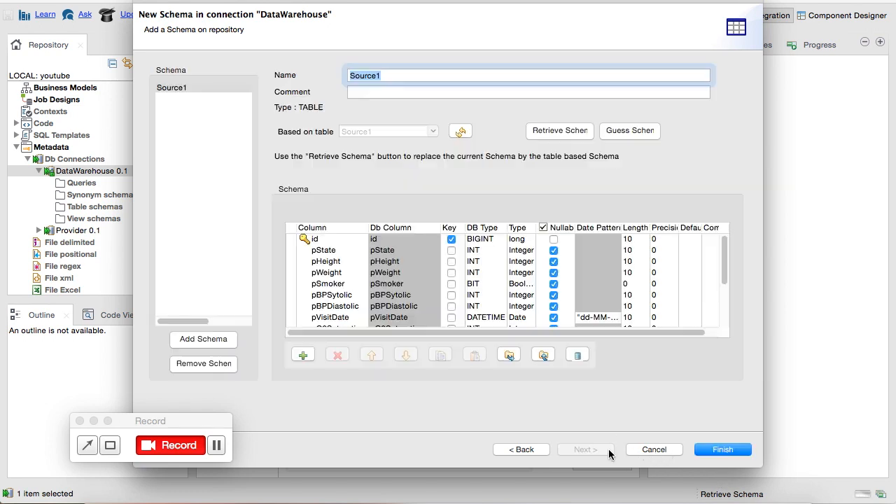
click(721, 449)
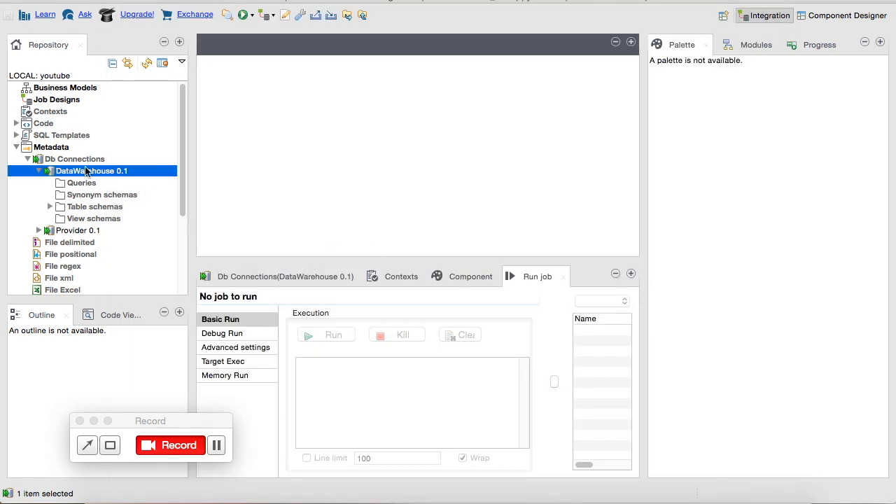
Retrieve the schema of the Source1 table from the Provider connection, keeping the default name filter and column definitions
click(40, 231)
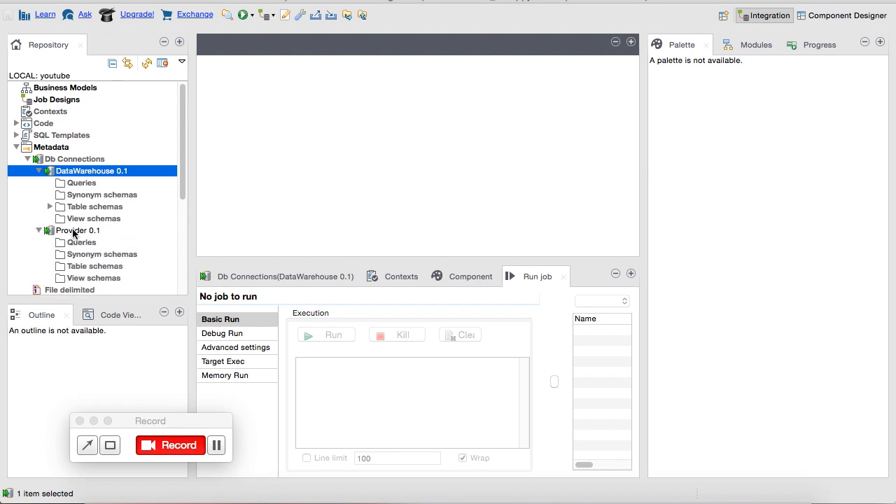
click(74, 232)
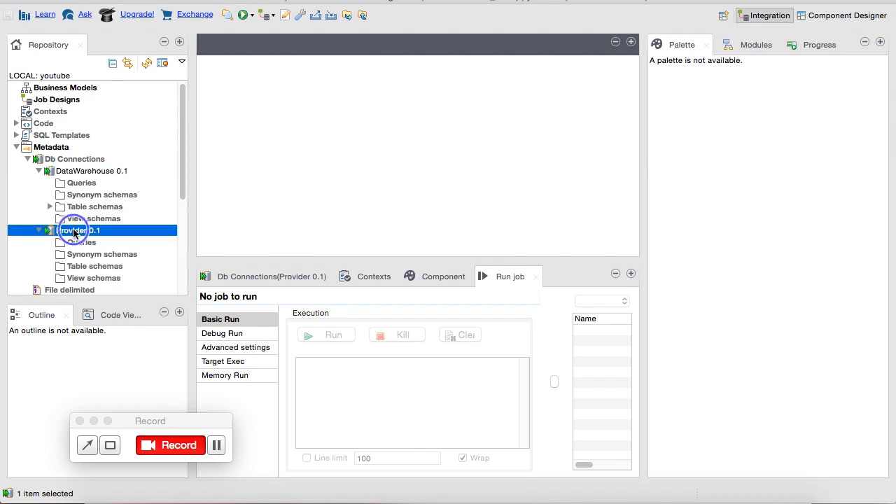
right_click(75, 232)
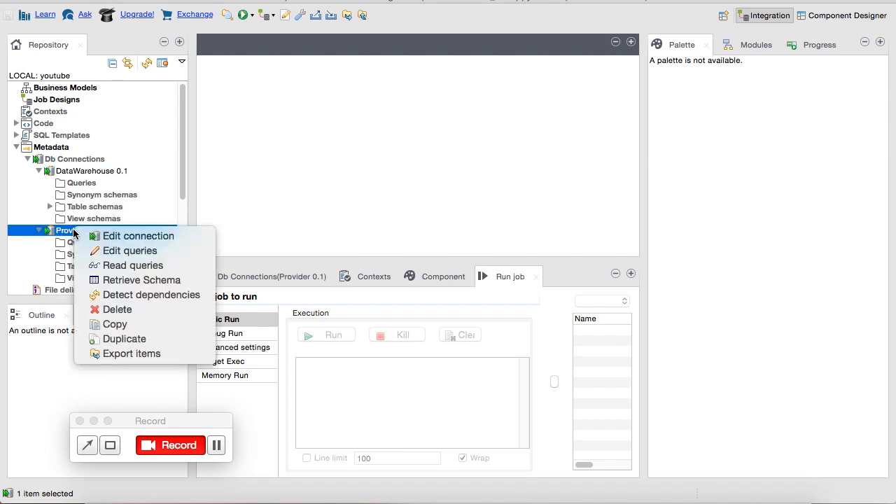
click(150, 280)
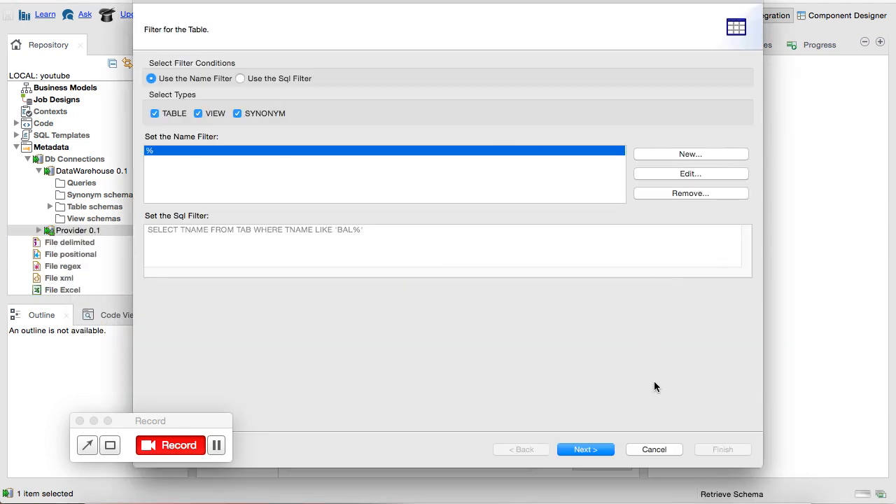
click(586, 449)
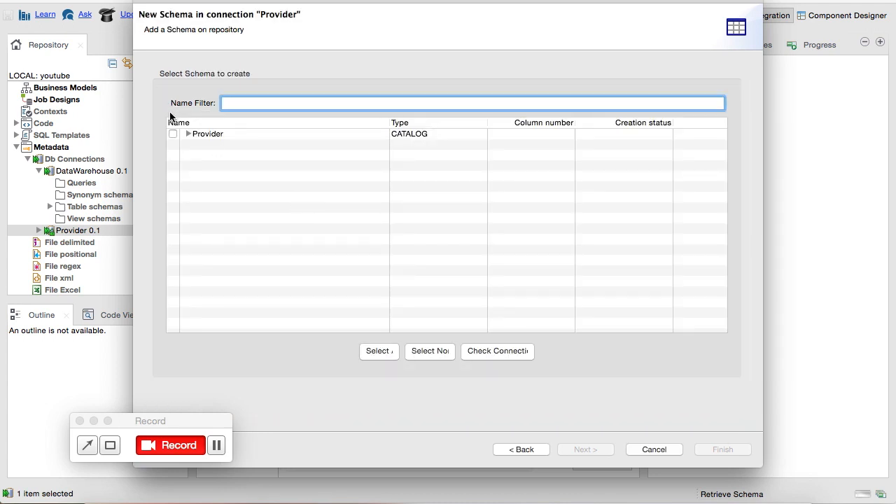
click(173, 134)
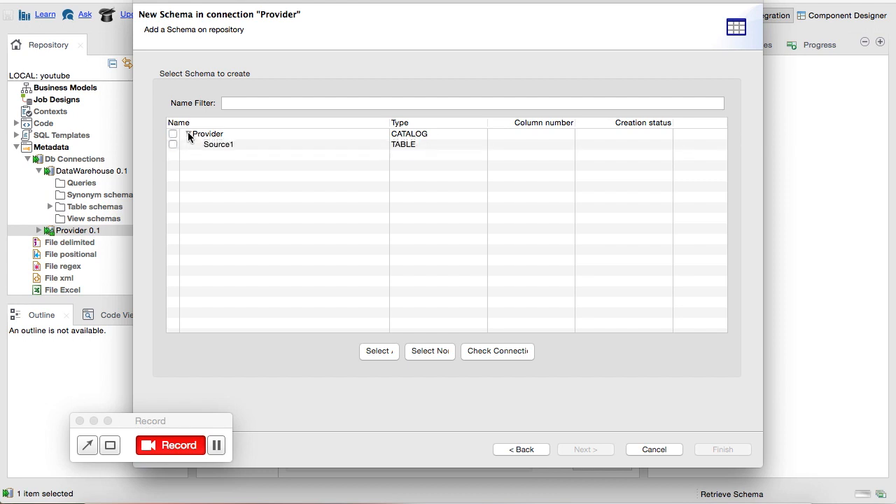
click(173, 144)
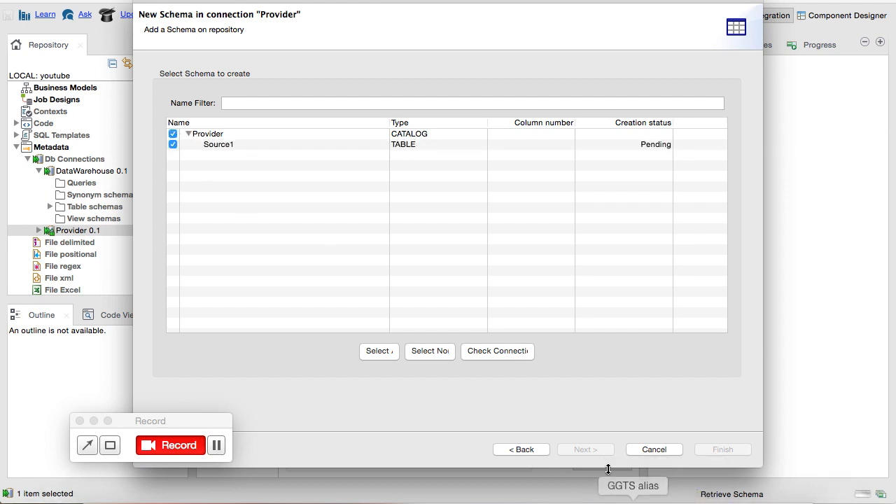
click(561, 449)
click(716, 451)
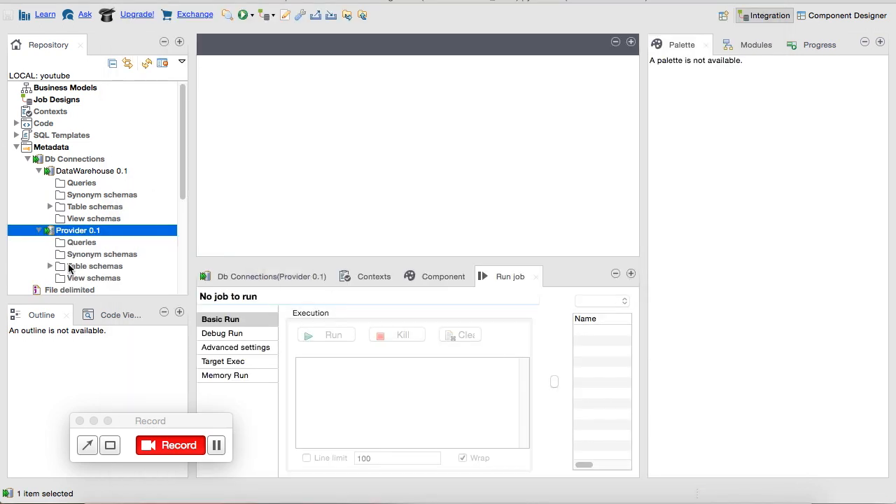
Examine the columns of the Source1 table schema retrieved under the Provider connection
right_click(45, 265)
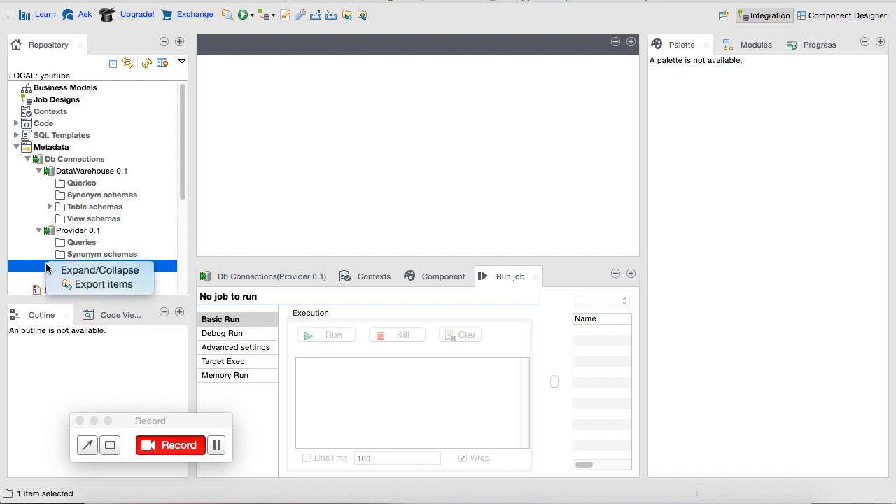
click(14, 251)
click(50, 267)
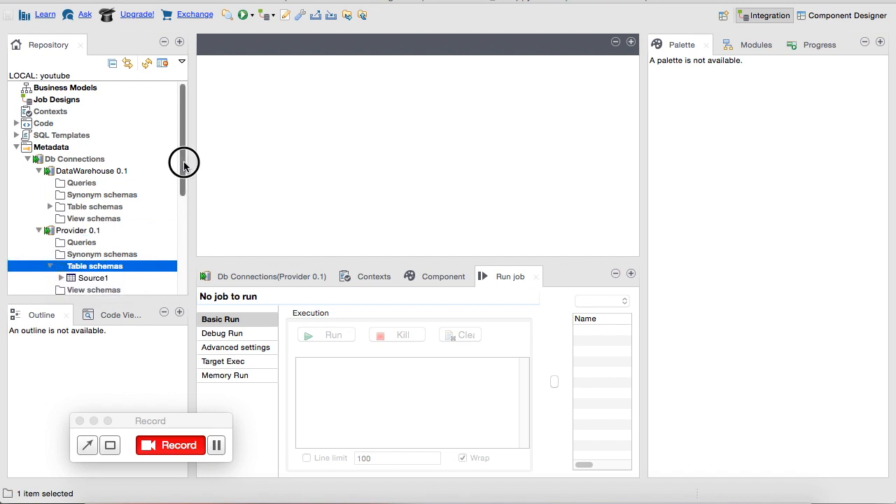
drag(184, 168, 182, 203)
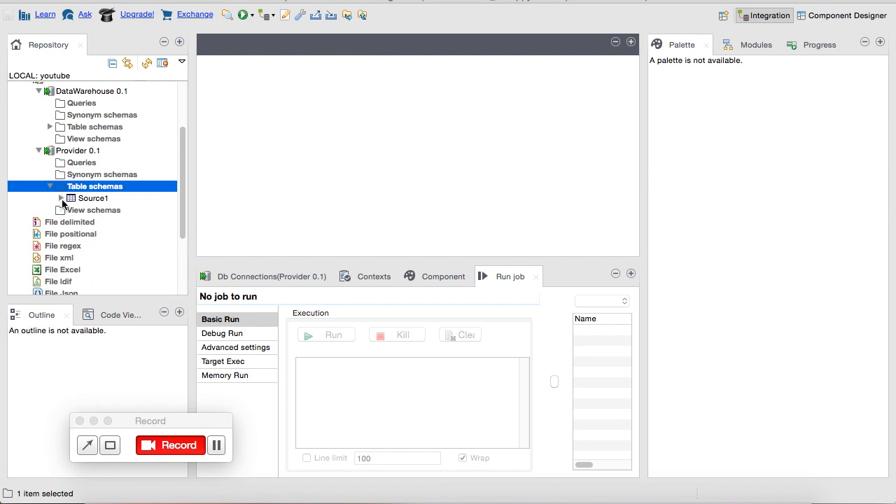
click(62, 199)
click(73, 210)
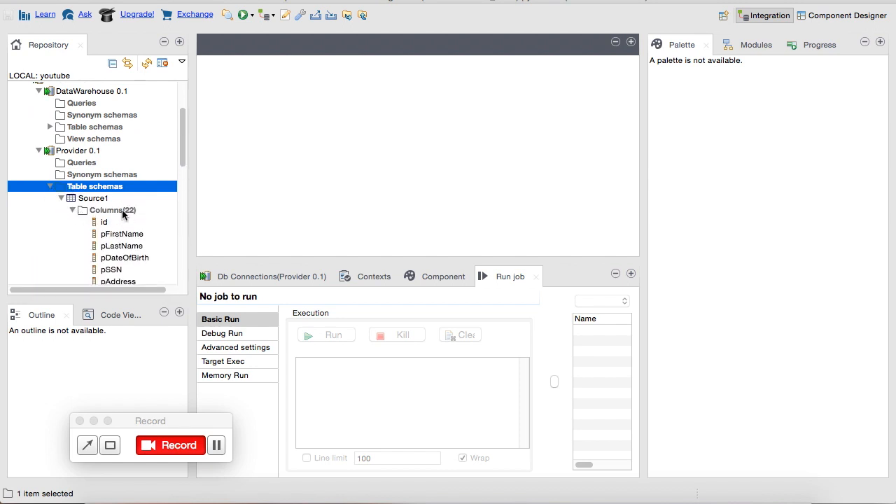
drag(183, 156, 176, 171)
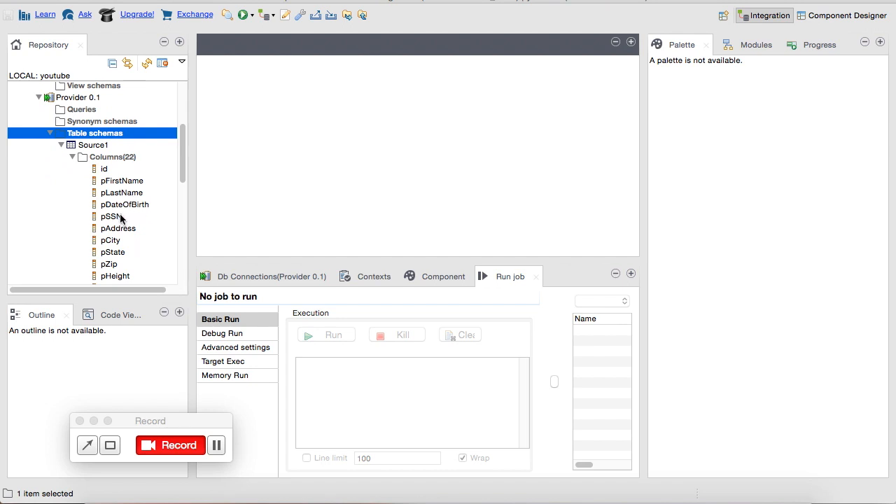
drag(180, 169, 179, 140)
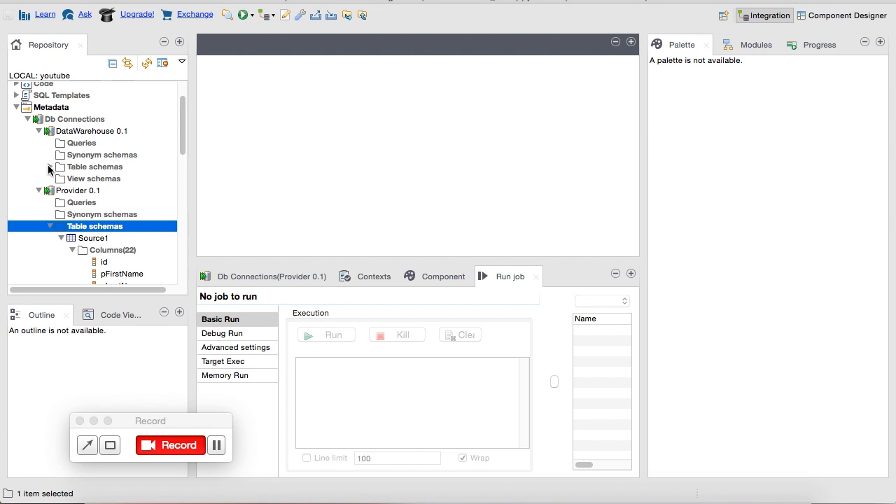
Examine the columns of the DataWarehouse connection's Source1 table schema, including pState and pHeight
click(50, 168)
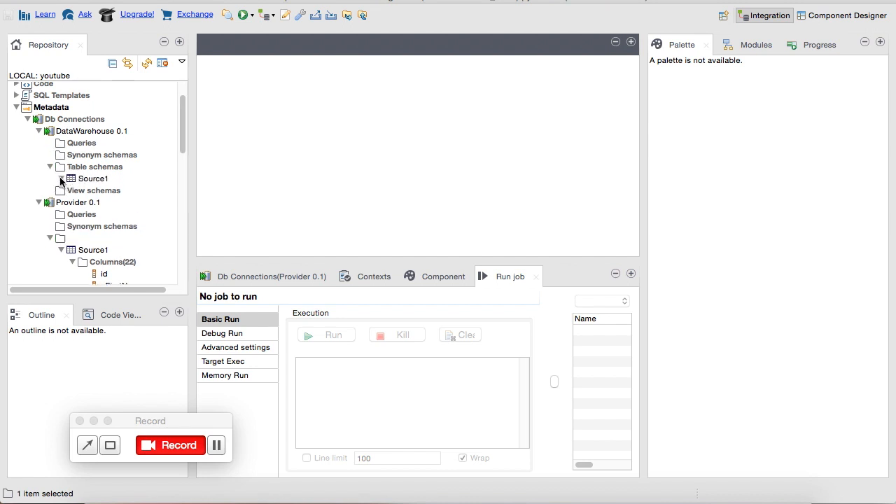
click(61, 179)
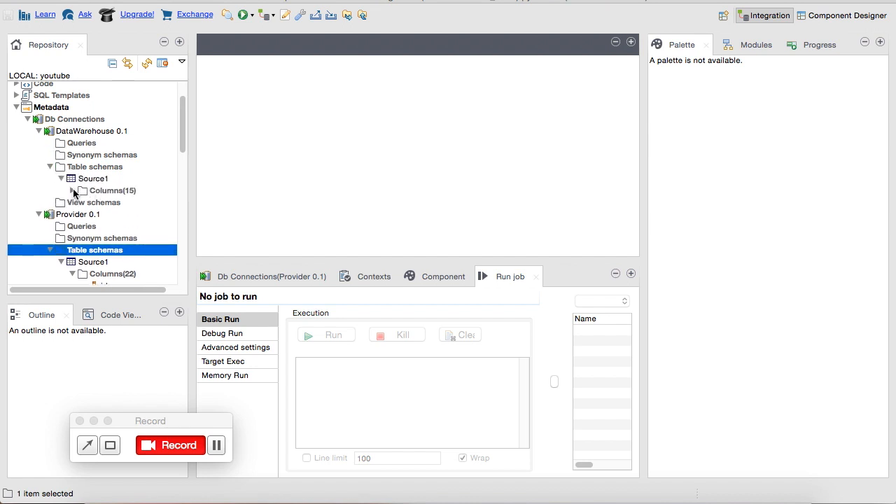
click(73, 191)
mouse_move(184, 124)
mouse_down()
mouse_move(181, 154)
mouse_move(184, 139)
mouse_up()
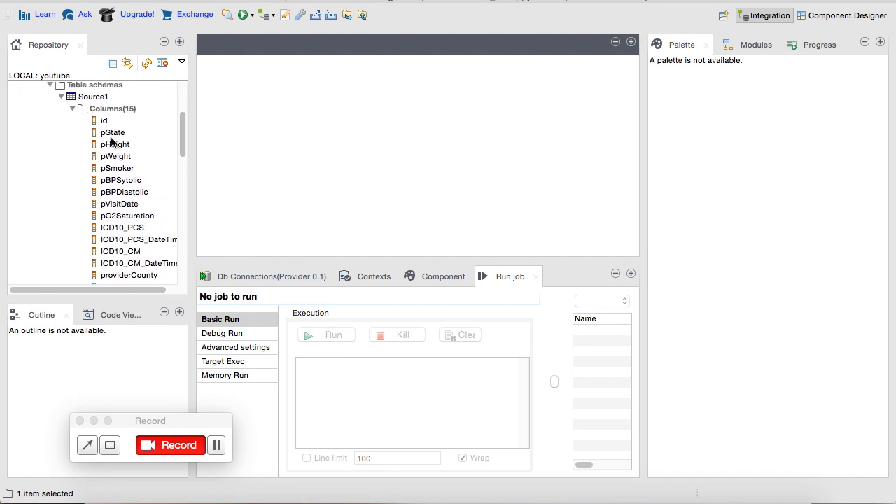
drag(184, 129, 182, 135)
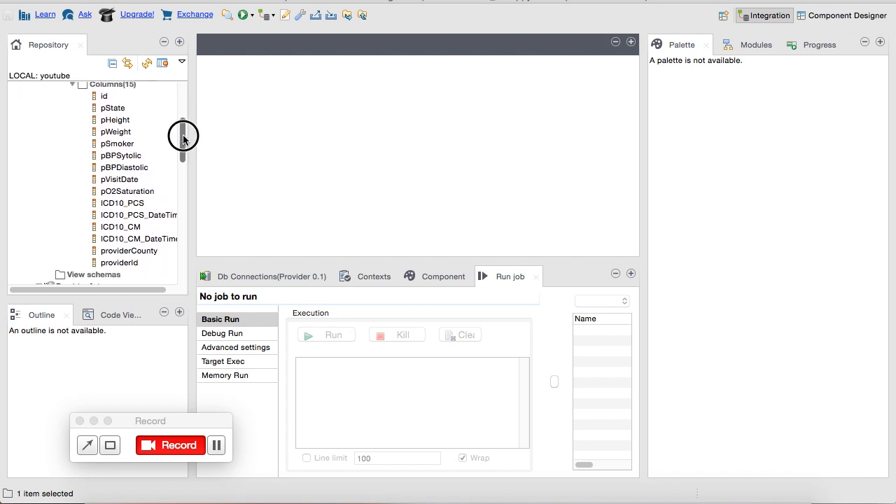
click(121, 110)
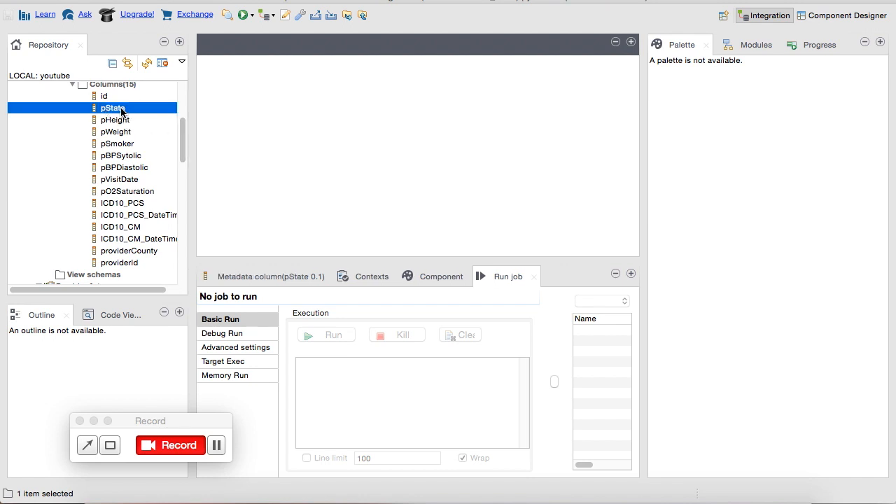
click(120, 119)
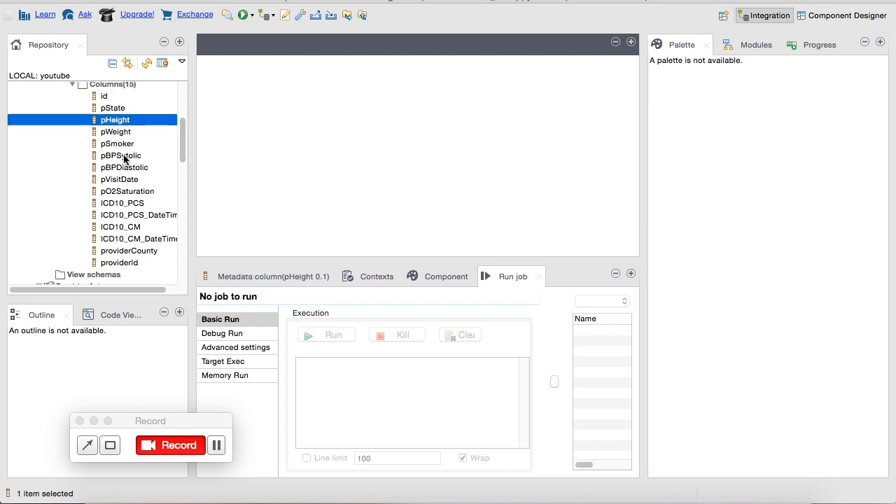
Create a new job named etlFromProvider under Job Designs, leaving the purpose and description blank
drag(183, 146, 183, 105)
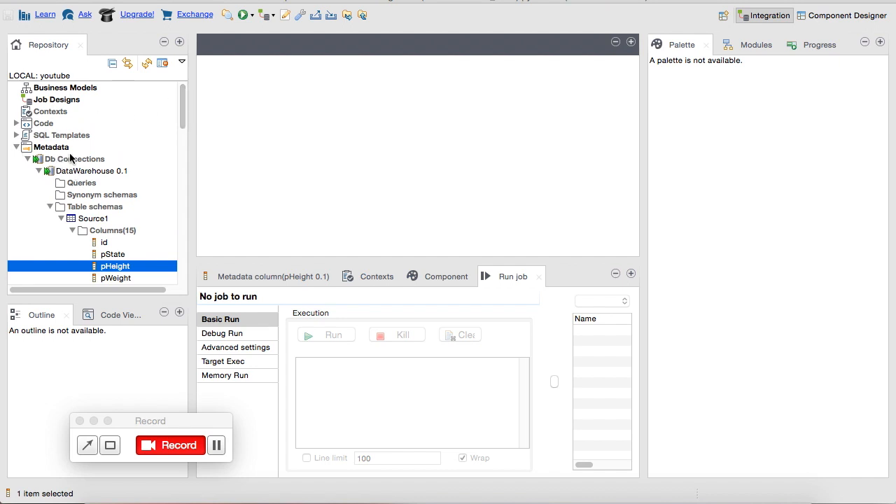
click(59, 102)
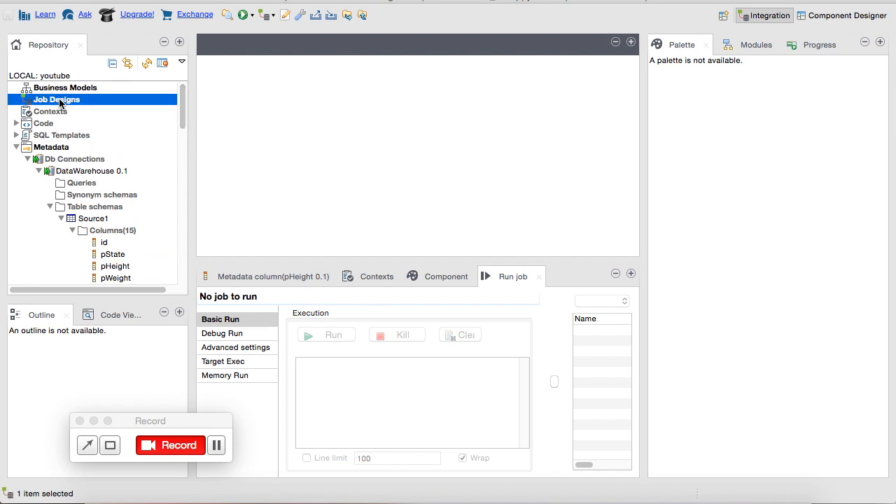
right_click(60, 102)
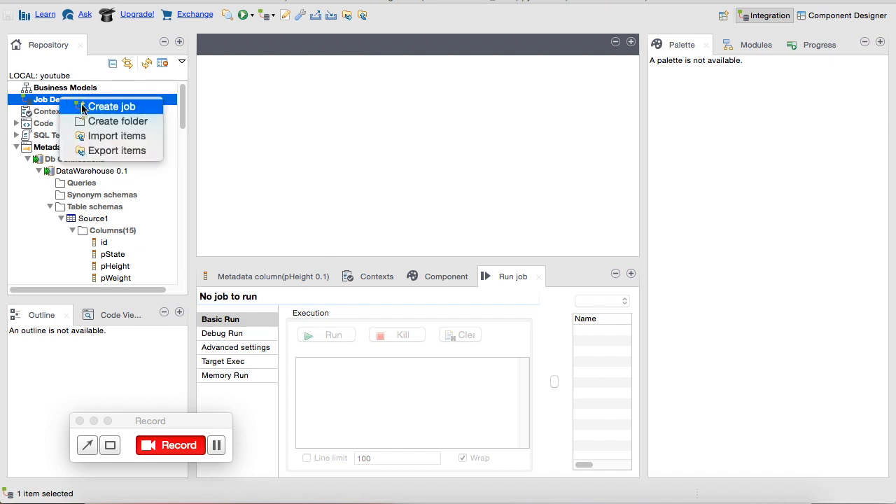
click(91, 110)
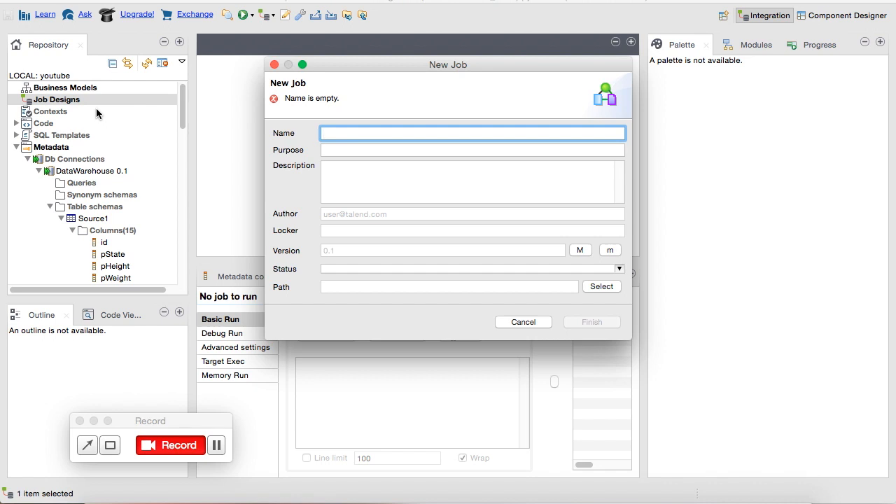
text(etl fro)
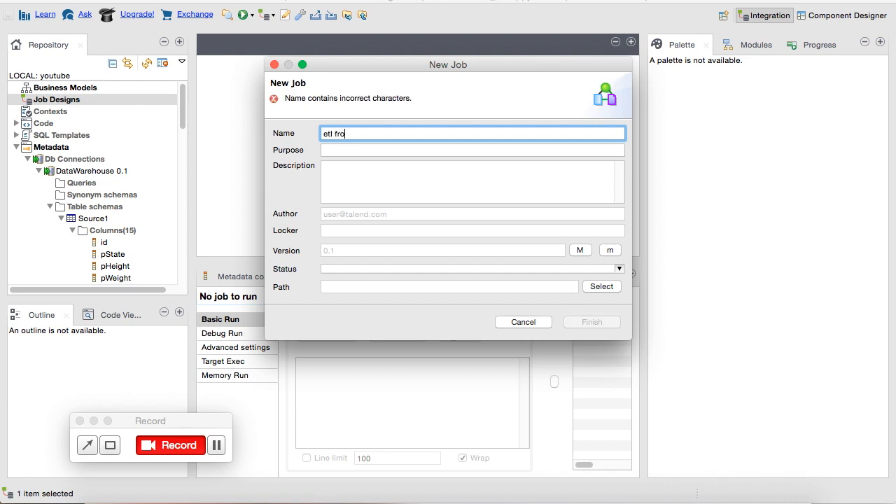
key(BackSpace)
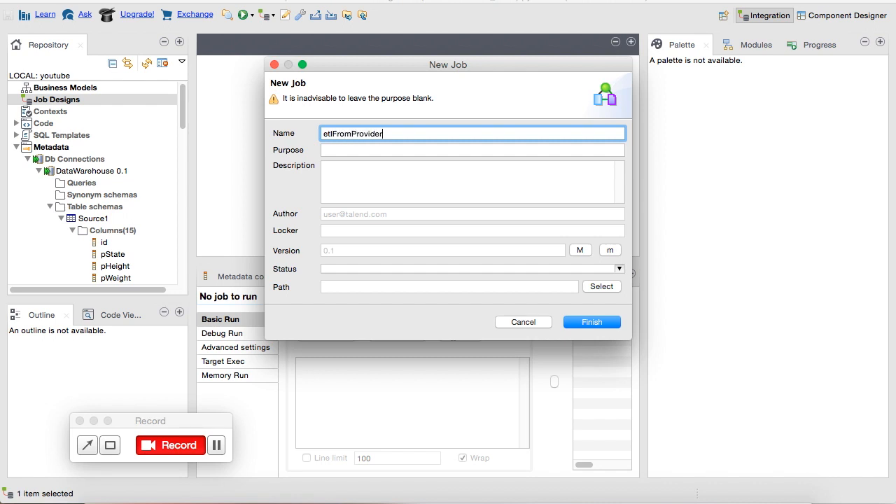
click(590, 322)
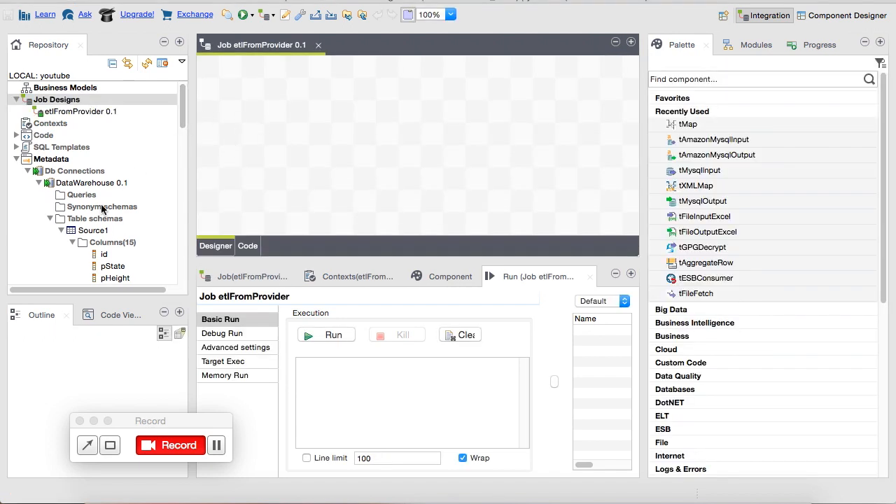
Add the Provider connection's Source1 table to the etlFromProvider job canvas as a tMysqlInput component
click(50, 219)
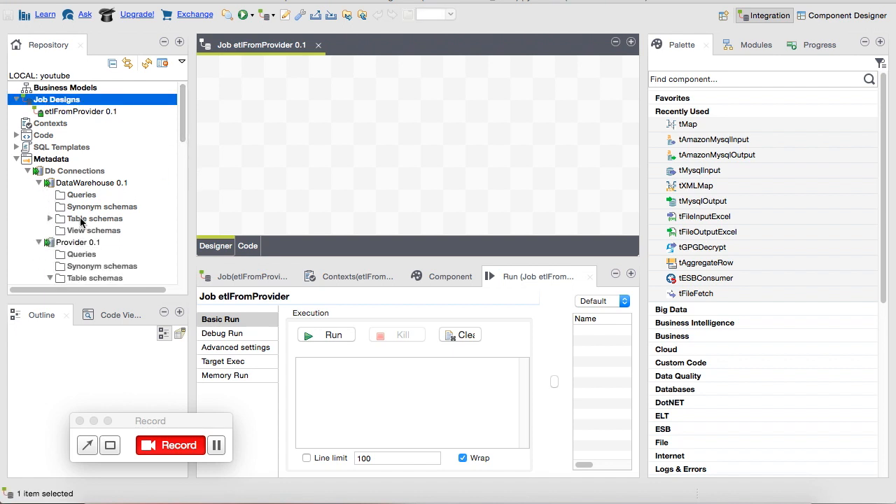
drag(182, 131, 182, 159)
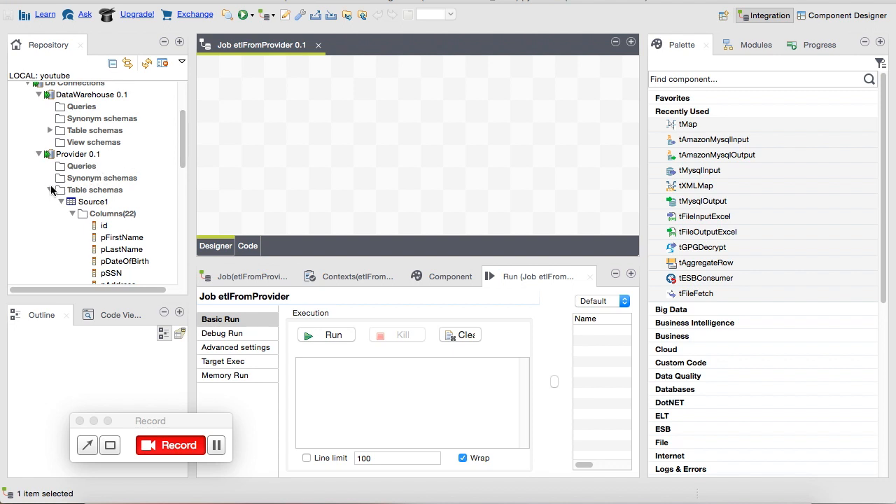
drag(89, 203, 287, 117)
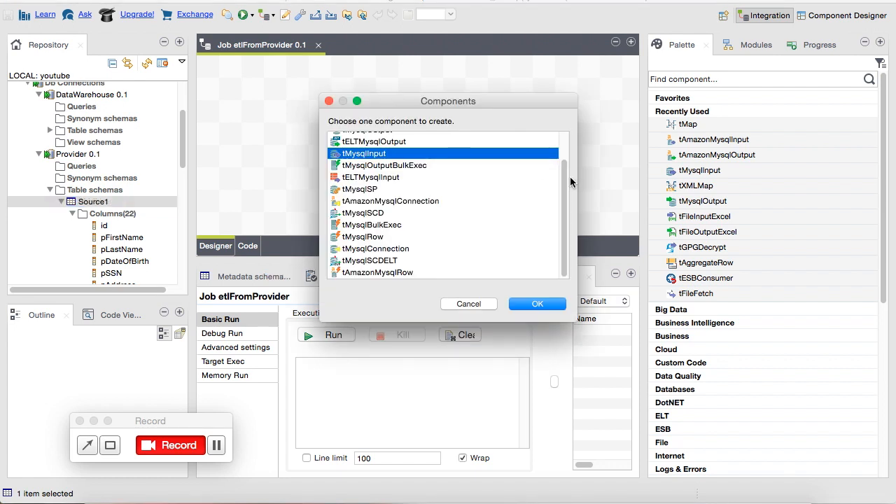
drag(564, 176, 563, 135)
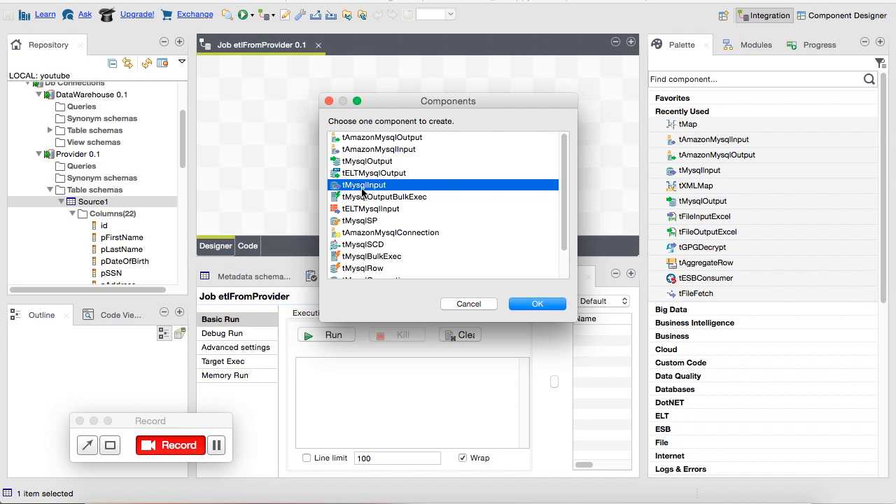
click(537, 304)
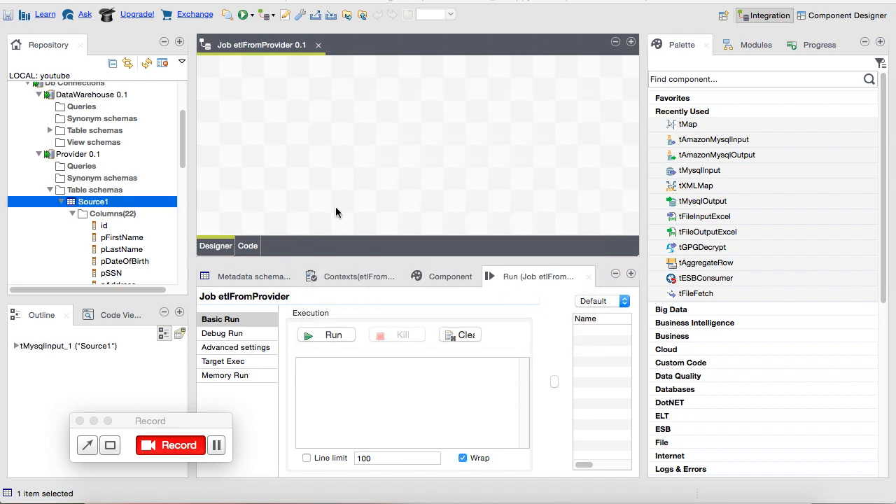
Add the DataWarehouse connection's Source1 table to the job canvas as a tAmazonMysqlOutput component
drag(183, 138, 182, 123)
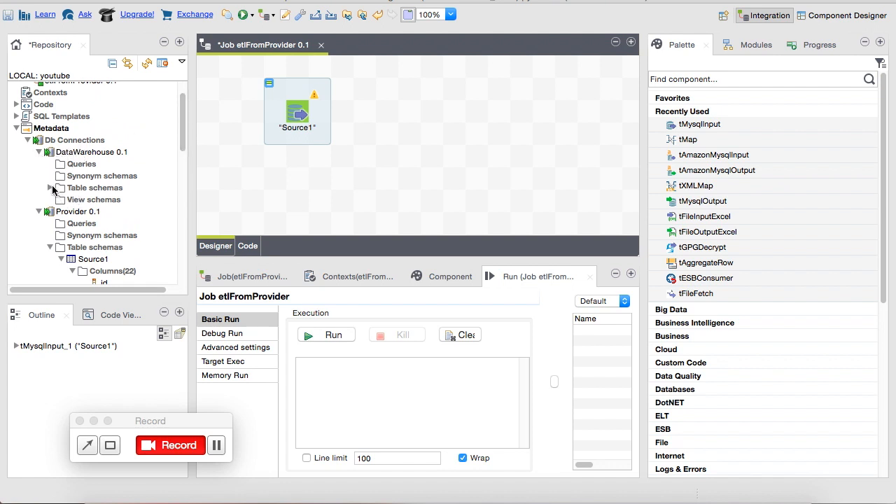
click(50, 187)
drag(72, 199, 521, 125)
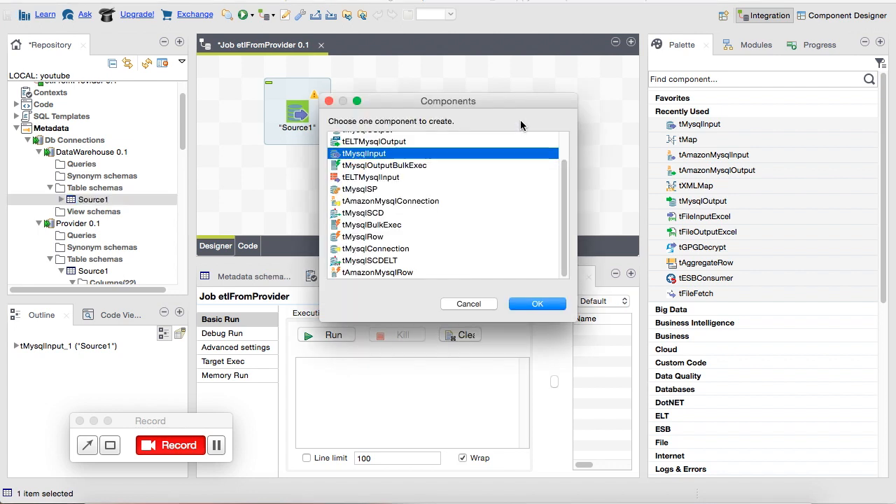
drag(564, 184, 564, 153)
click(374, 140)
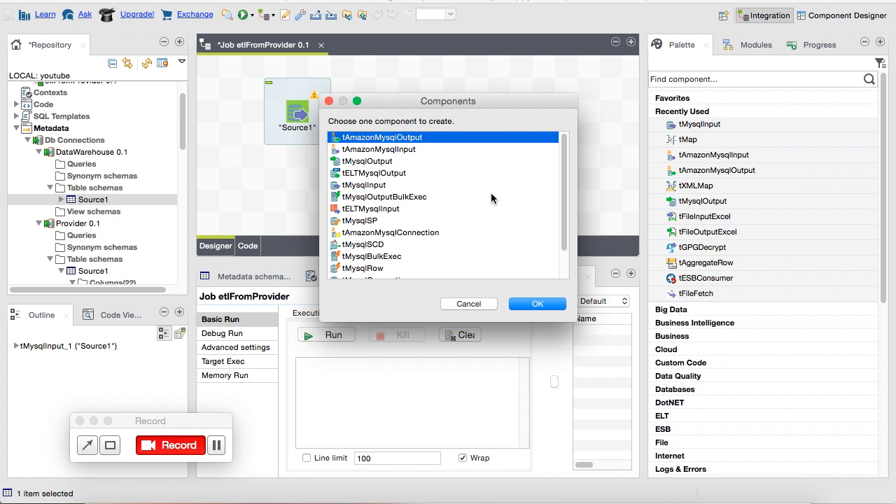
click(537, 303)
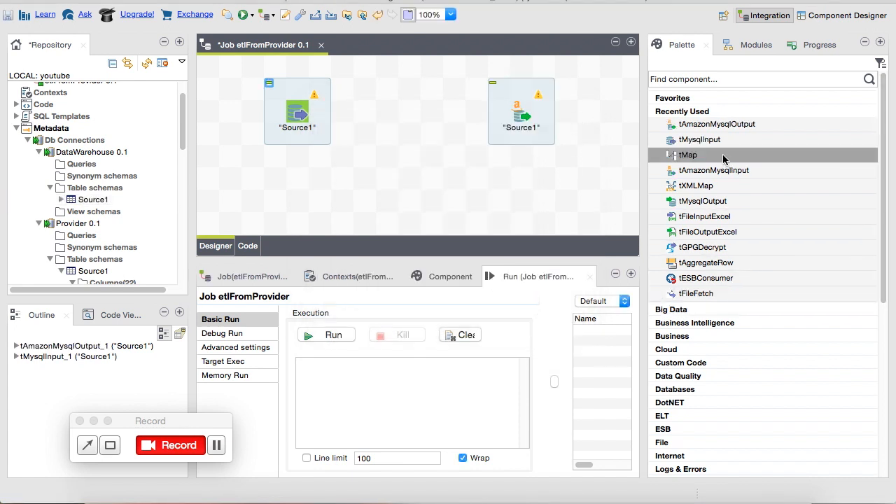
Place a tMap component between the two Source1 components and link the Provider input to it with a Main row
drag(698, 157, 403, 108)
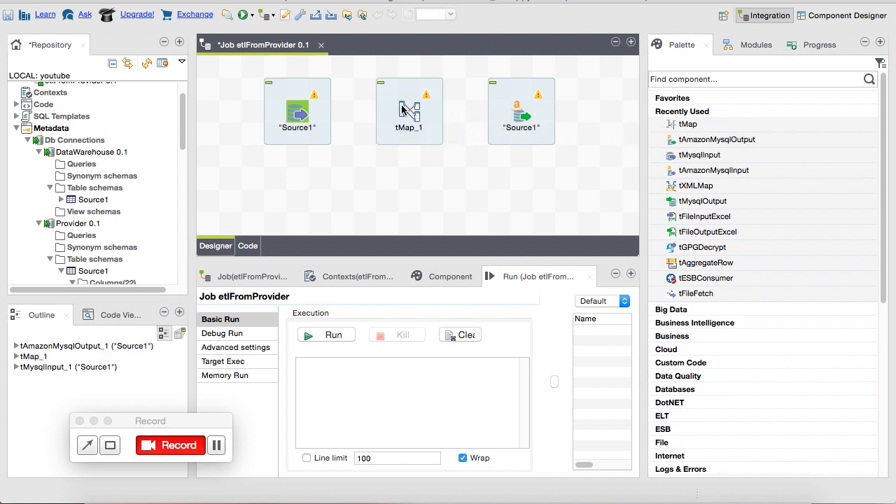
double_click(410, 112)
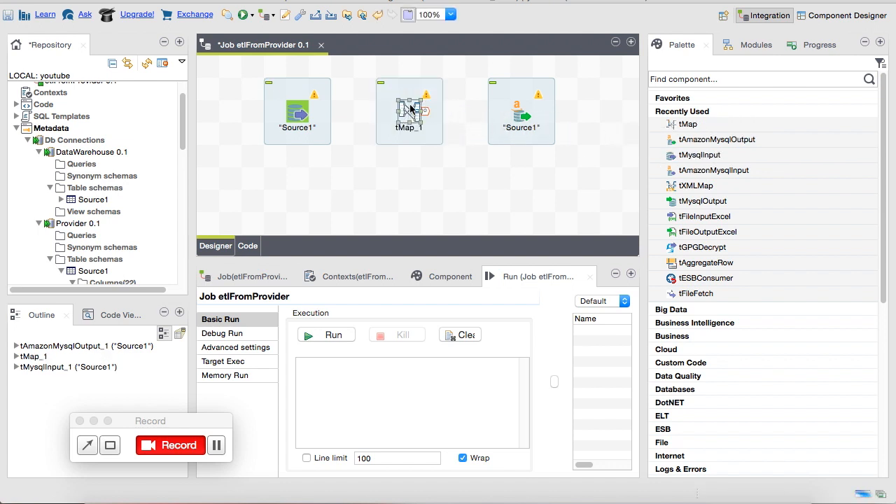
click(305, 118)
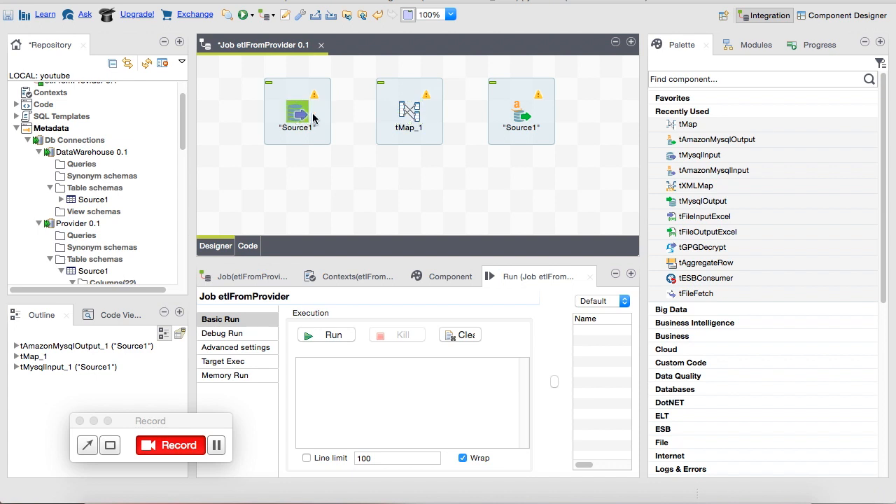
click(313, 116)
right_click(315, 115)
mouse_move(339, 119)
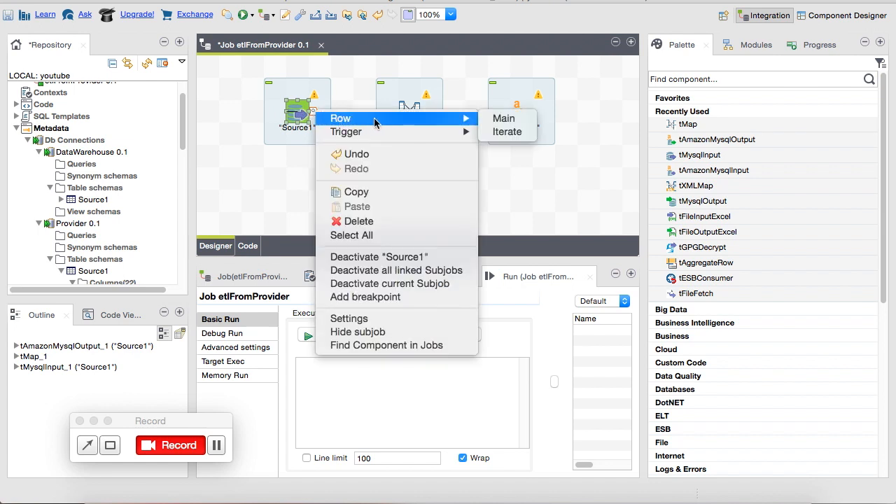
click(504, 119)
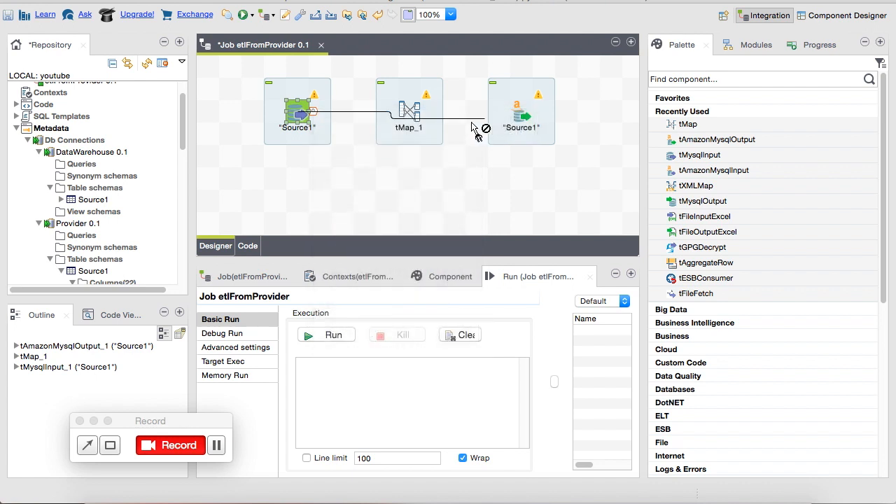
click(412, 118)
Connect tMap_1 to the DataWarehouse Source1 output through a new output named outToAWS, taking the schema of the target component
click(410, 115)
right_click(426, 119)
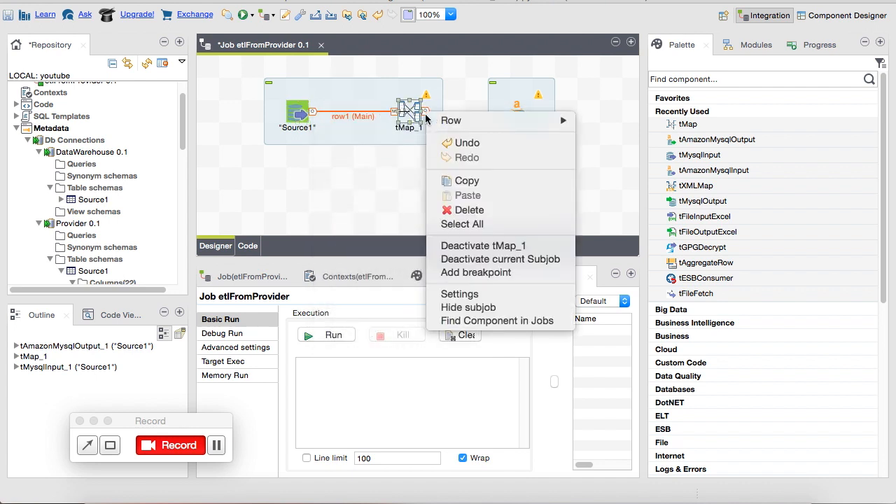
mouse_move(562, 126)
click(593, 121)
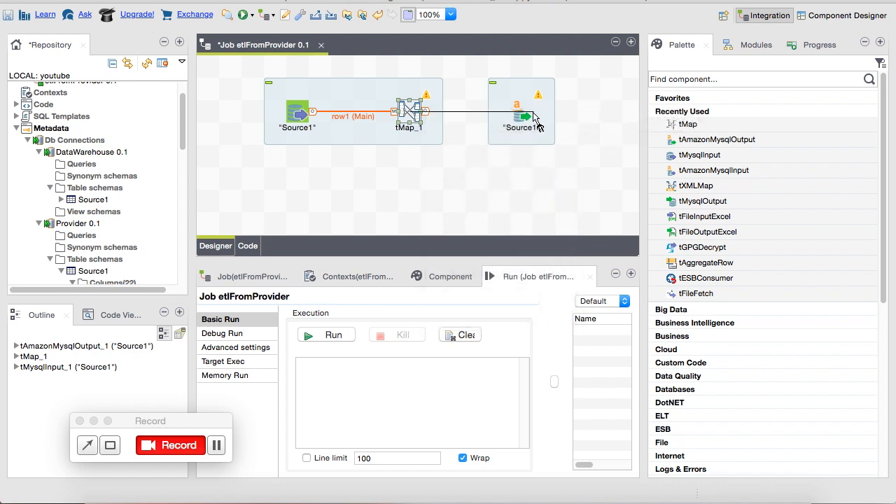
click(526, 121)
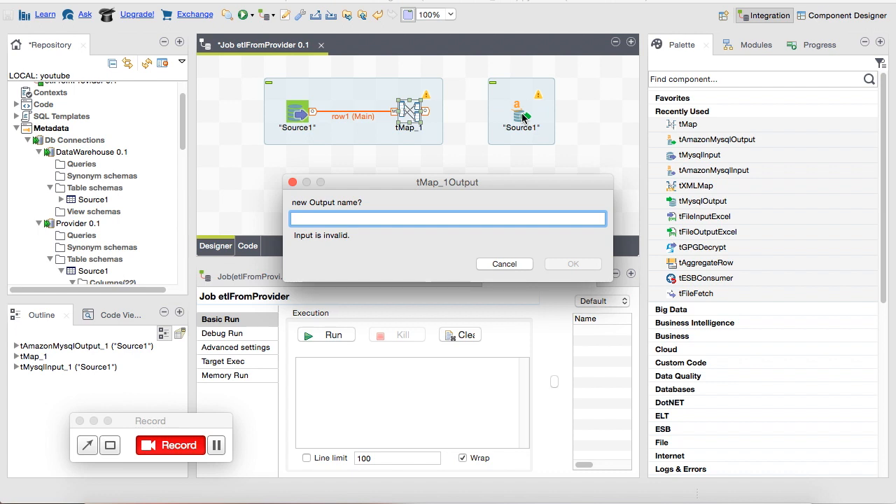
text(outToAWS)
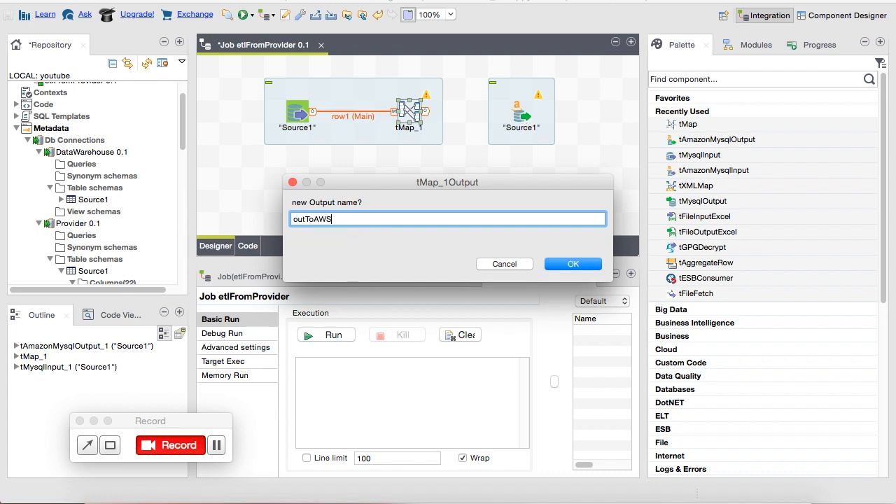
key(Return)
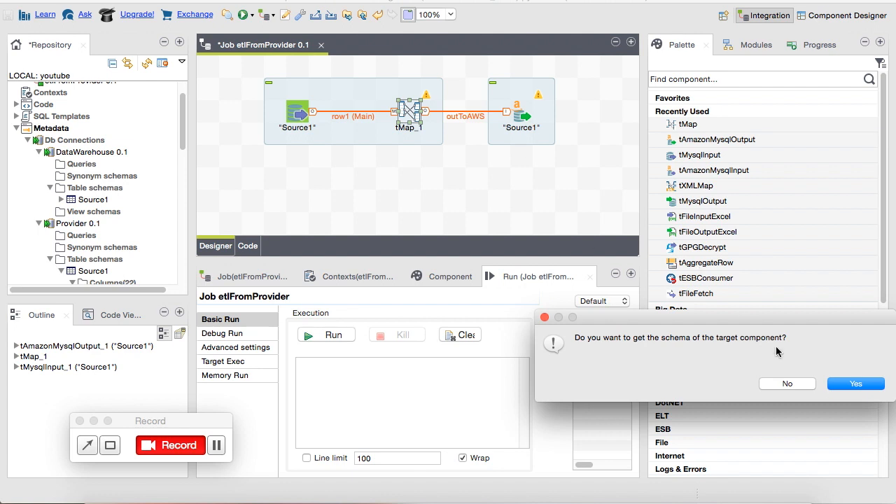
drag(644, 317, 390, 198)
click(589, 262)
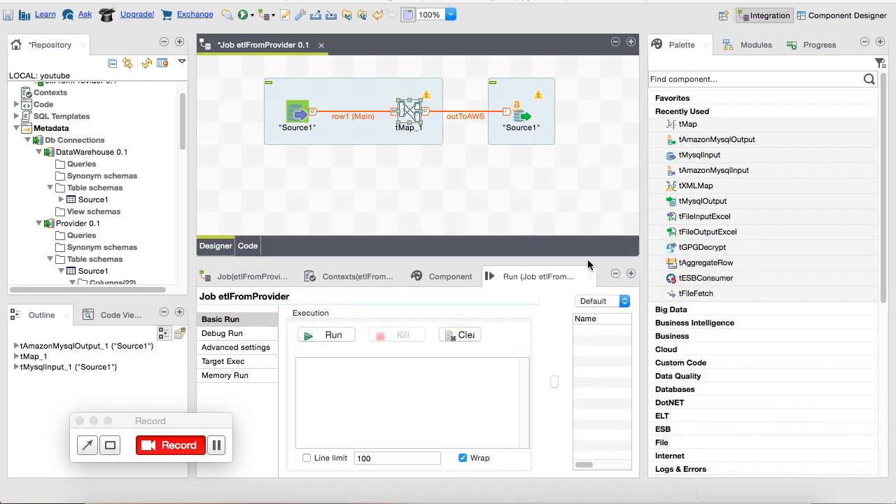
Auto-map the row1 columns to outToAWS in tMap_1 and delete the id column from the outToAWS schema
double_click(408, 111)
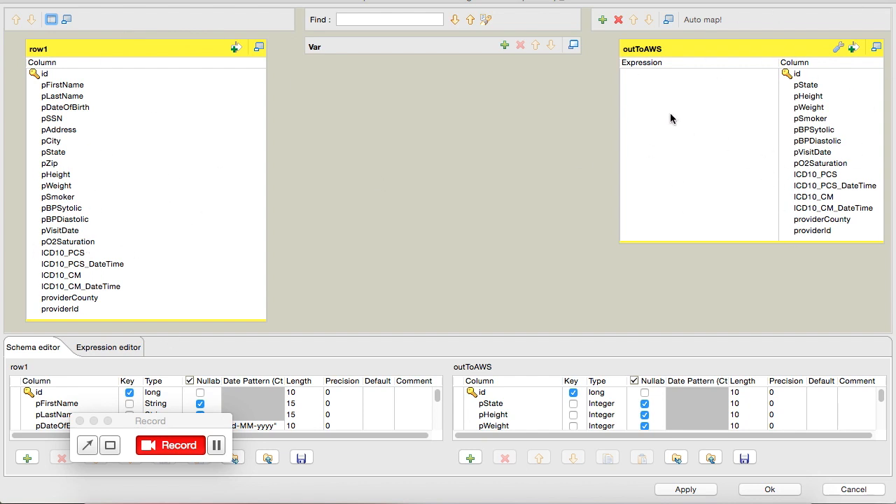
click(712, 22)
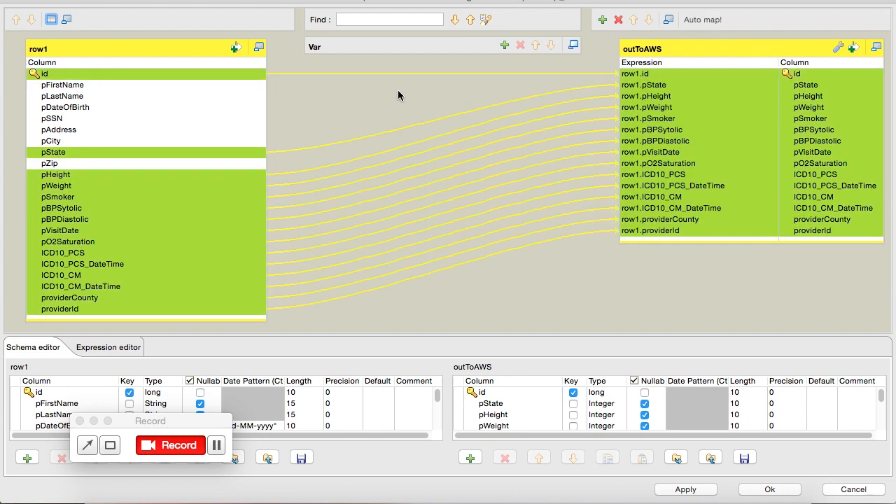
click(494, 394)
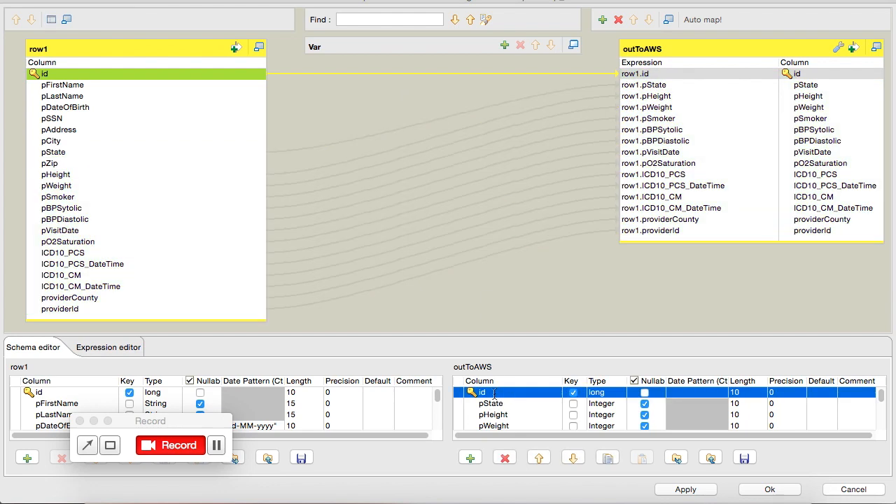
click(505, 459)
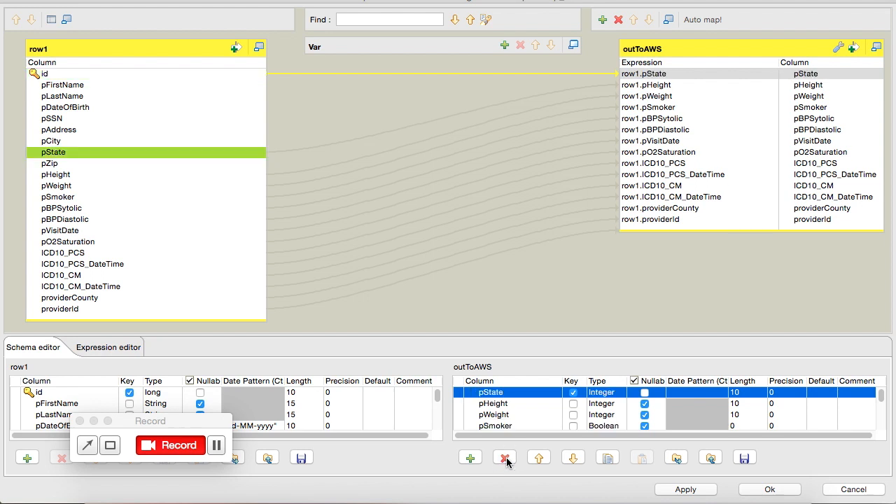
Apply the tMap_1 mapping, propagate the schema changes, and close the map editor
click(694, 491)
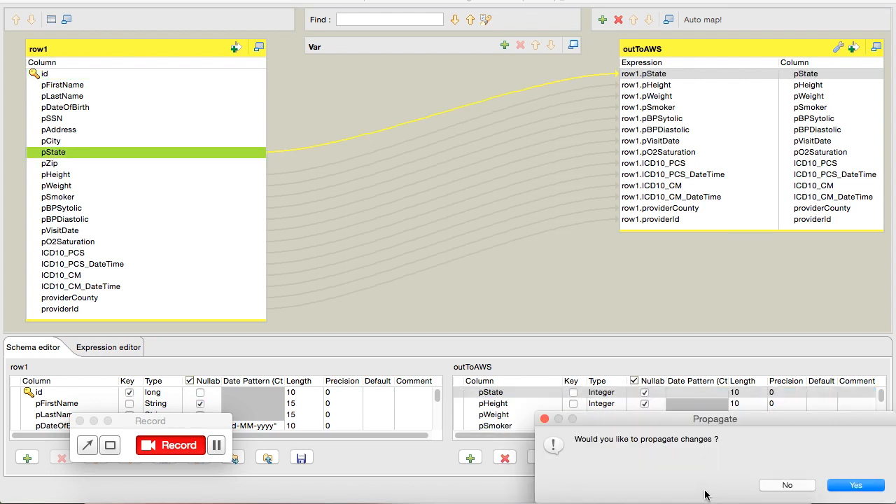
click(849, 493)
click(777, 490)
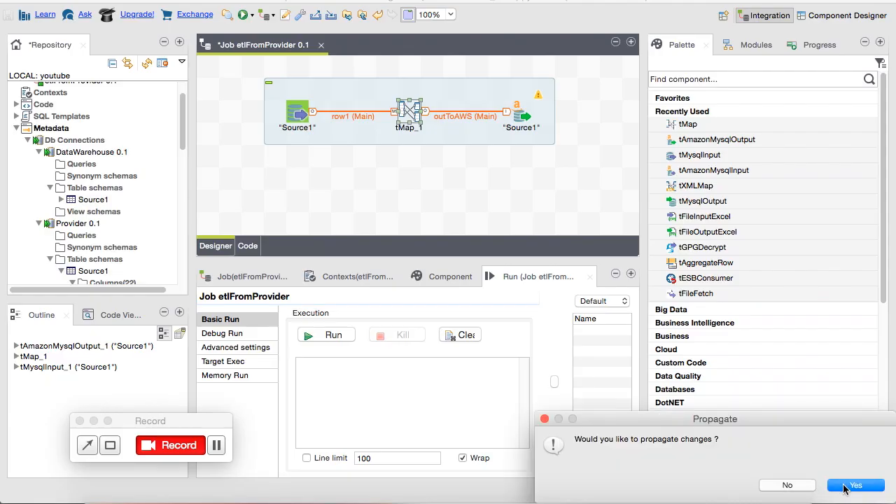
click(844, 488)
click(355, 199)
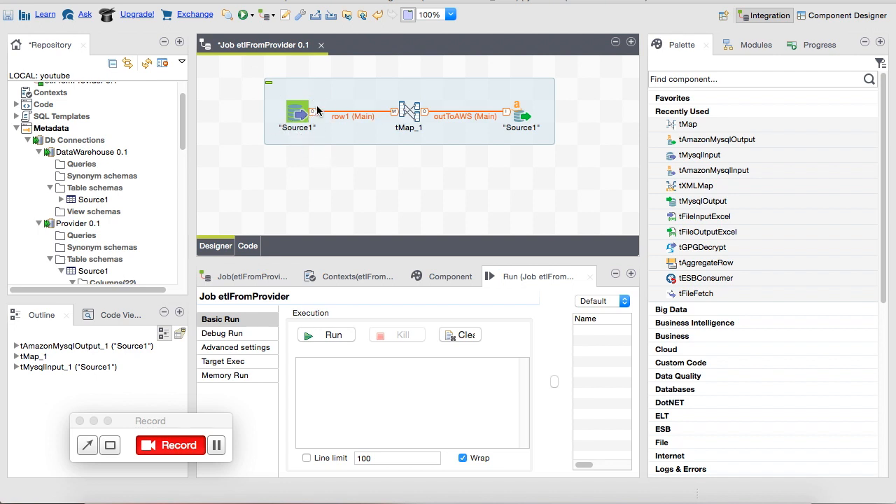
Switch to Sequel Pro and examine the rows in the Provider database's Source1 table
click(303, 124)
click(521, 119)
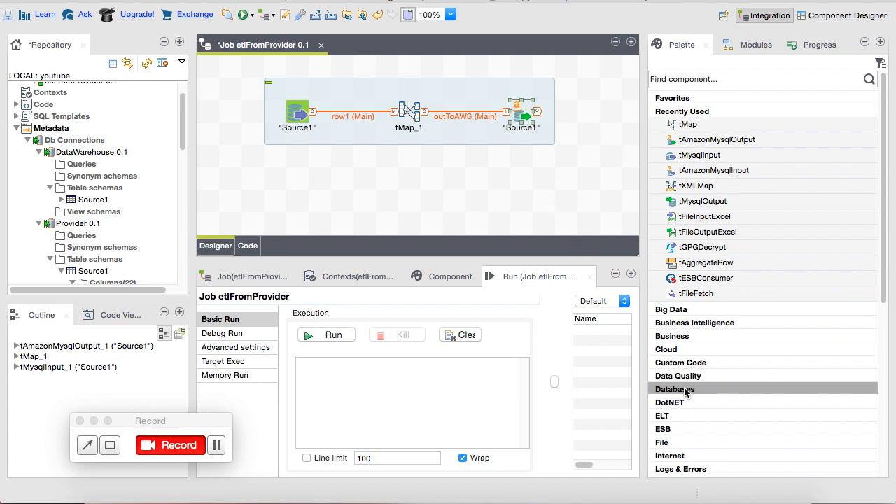
mouse_move(749, 498)
click(707, 497)
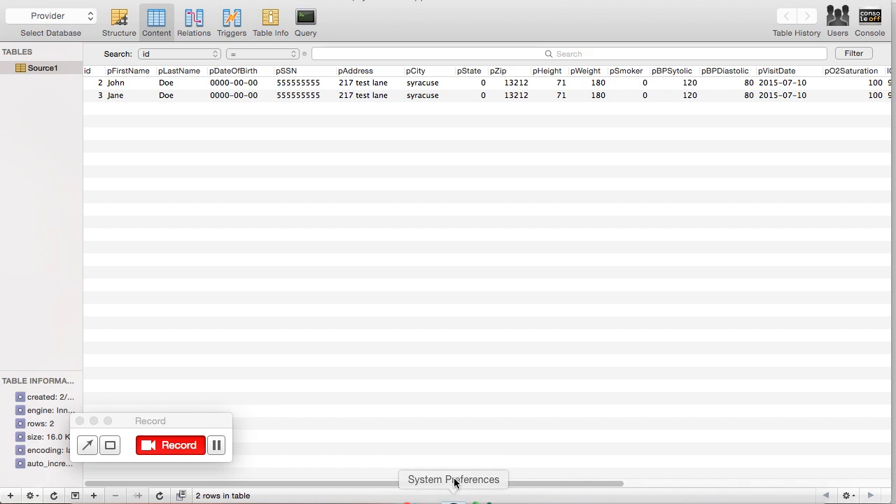
click(454, 484)
mouse_move(454, 484)
mouse_down()
mouse_move(403, 484)
mouse_move(440, 479)
mouse_up()
click(30, 68)
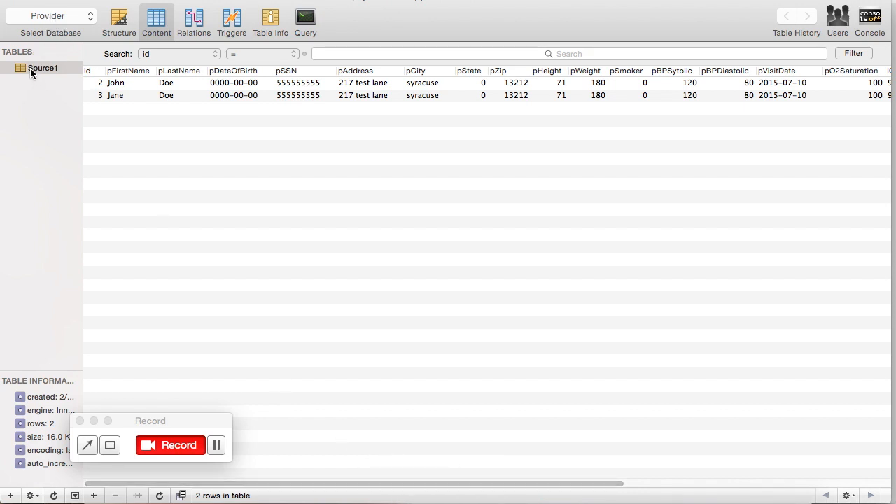
click(182, 127)
drag(573, 483, 497, 426)
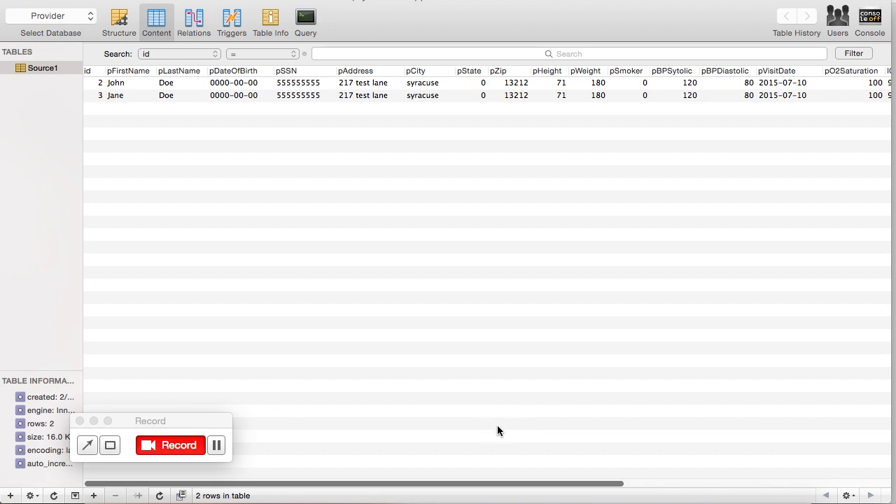
Select the DataWarehouse database and check the content of its Source1 table
click(83, 19)
click(53, 8)
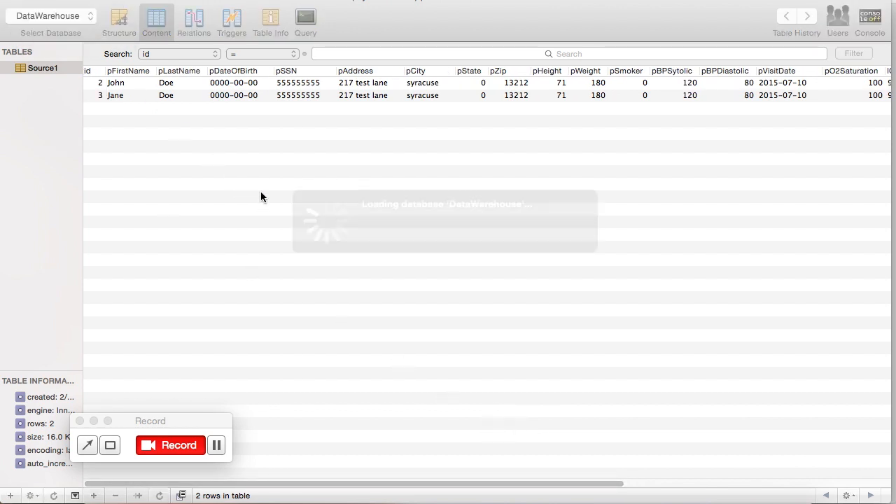
click(49, 70)
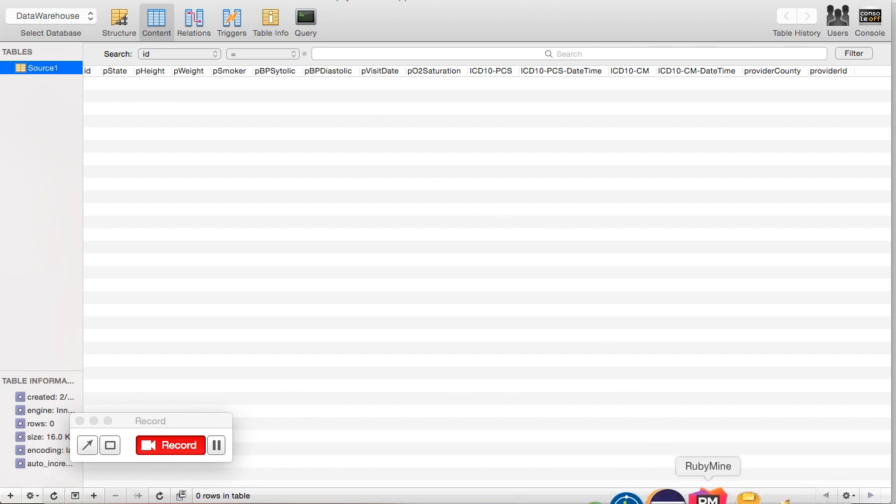
Switch back to Talend and run the etlFromProvider job
click(653, 496)
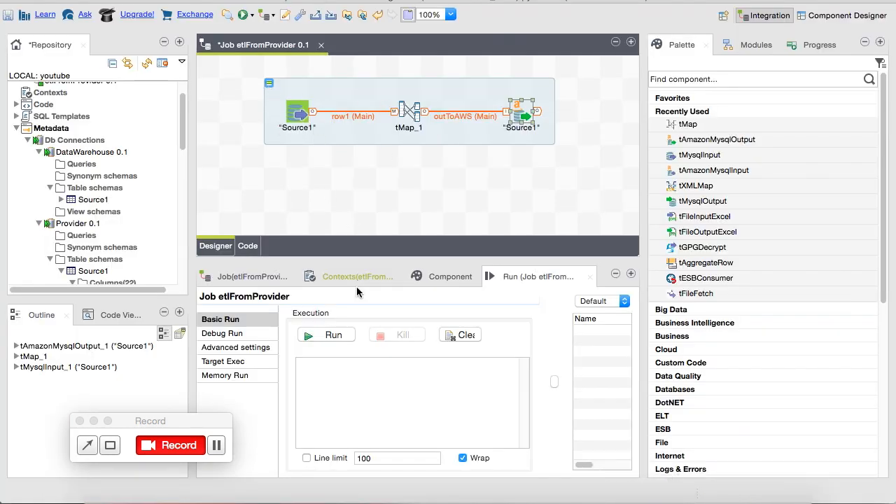
click(316, 336)
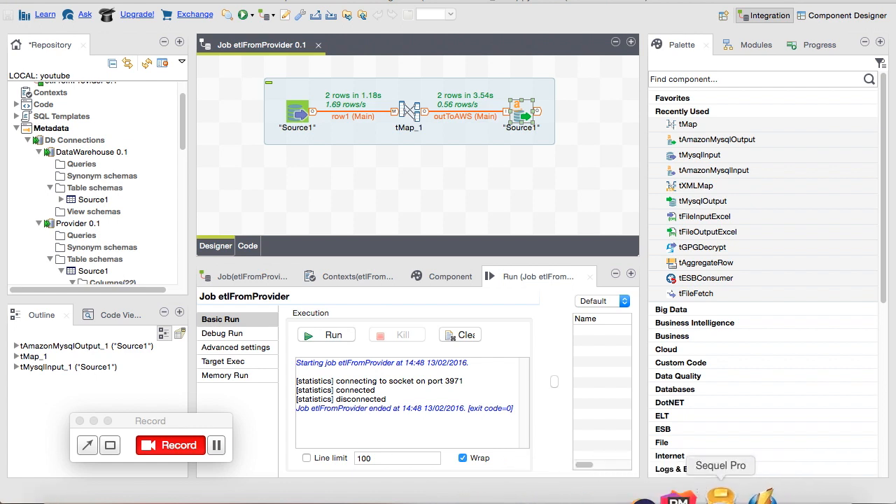
Refresh the DataWarehouse Source1 content in Sequel Pro, examine the loaded rows, and return to Talend
click(722, 494)
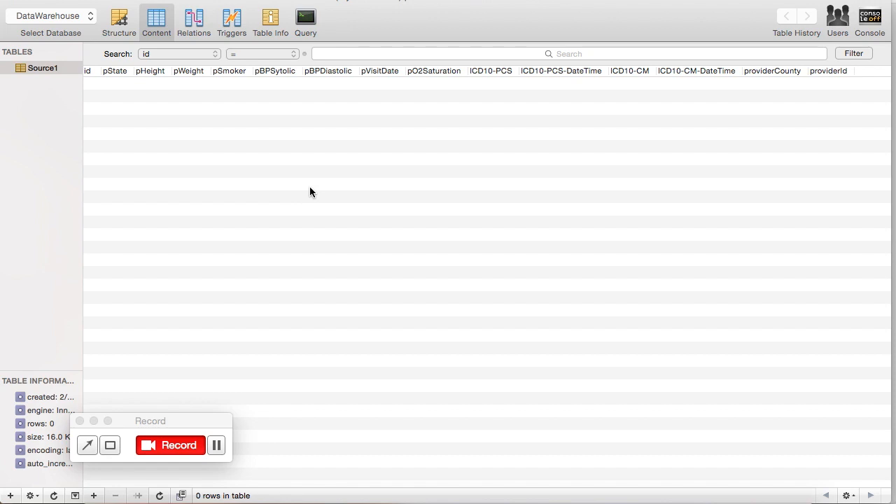
click(53, 69)
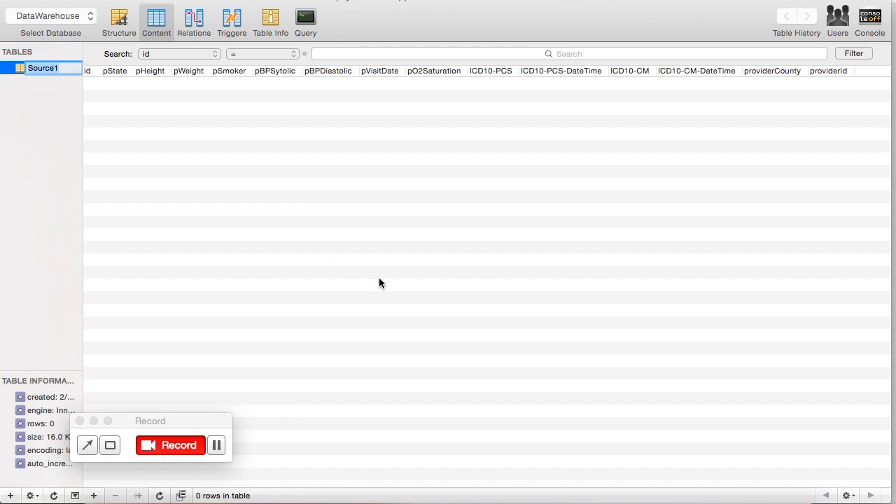
click(160, 495)
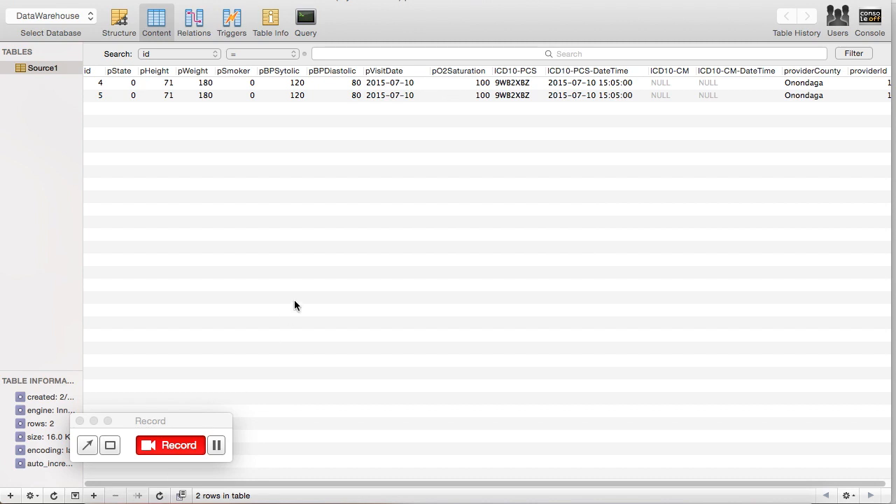
mouse_move(623, 4)
mouse_down()
mouse_move(623, 59)
mouse_move(631, 7)
mouse_up()
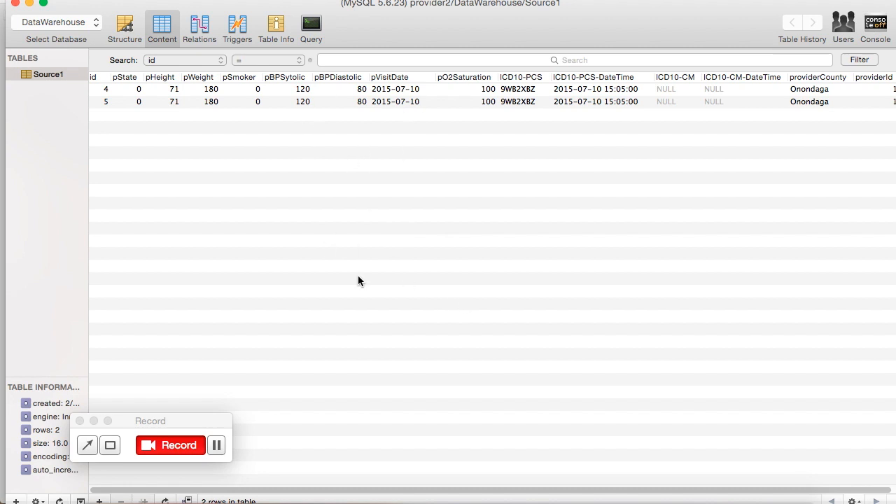
drag(574, 488, 448, 328)
drag(473, 489, 374, 452)
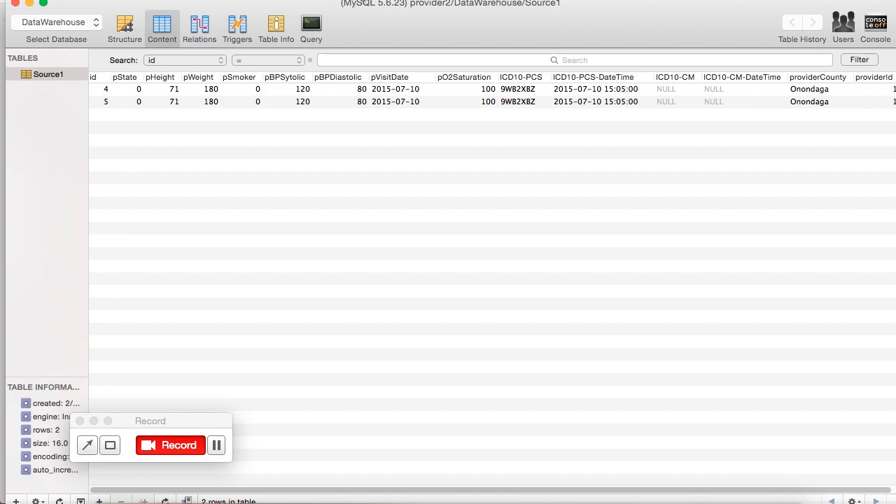
key(super+Tab)
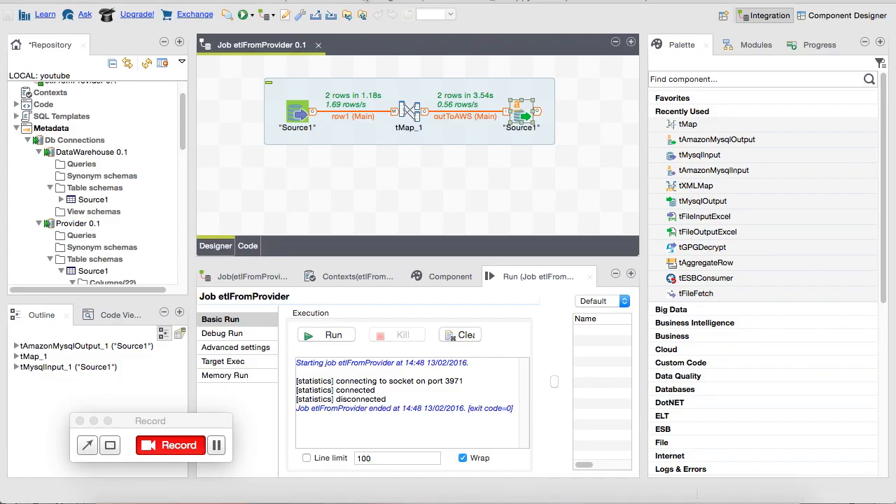